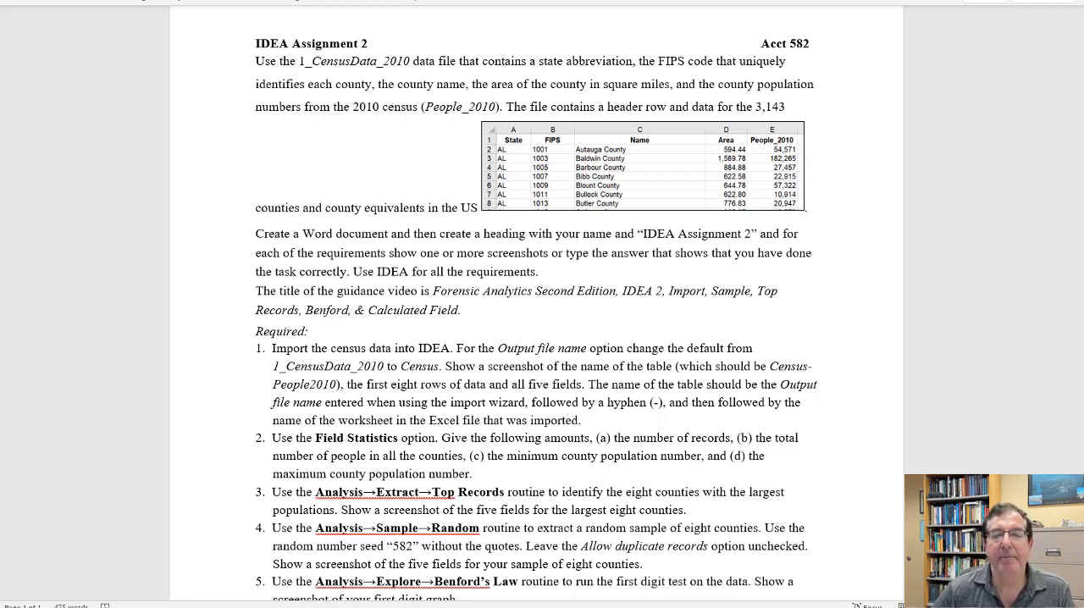
# Step: Switch from the Word assignment to IDEA and start a data import in the Microsoft Excel format
pyautogui.click(984, 1)
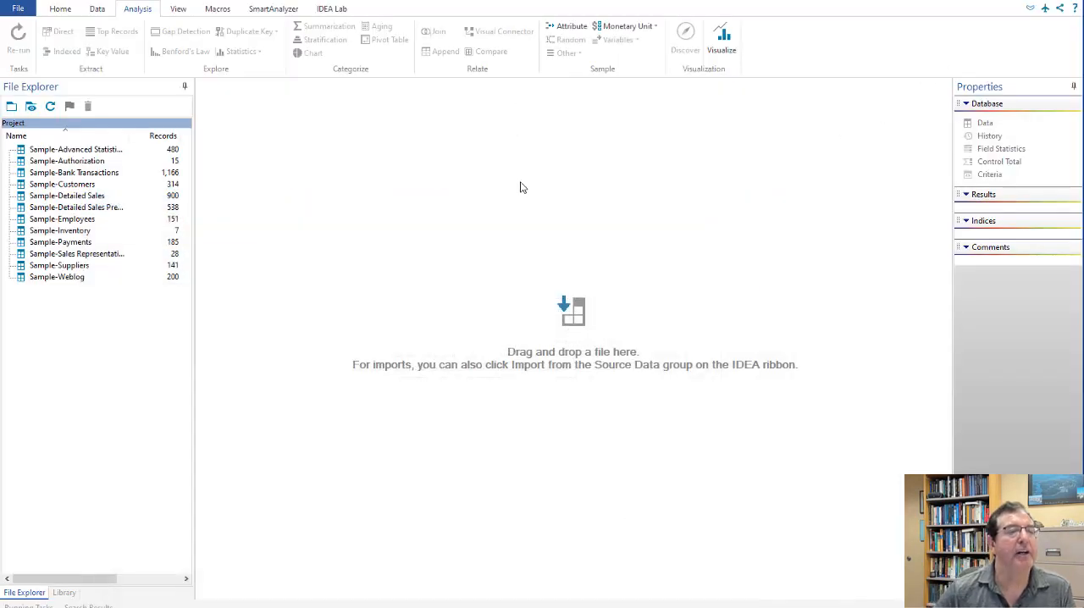
pyautogui.click(98, 12)
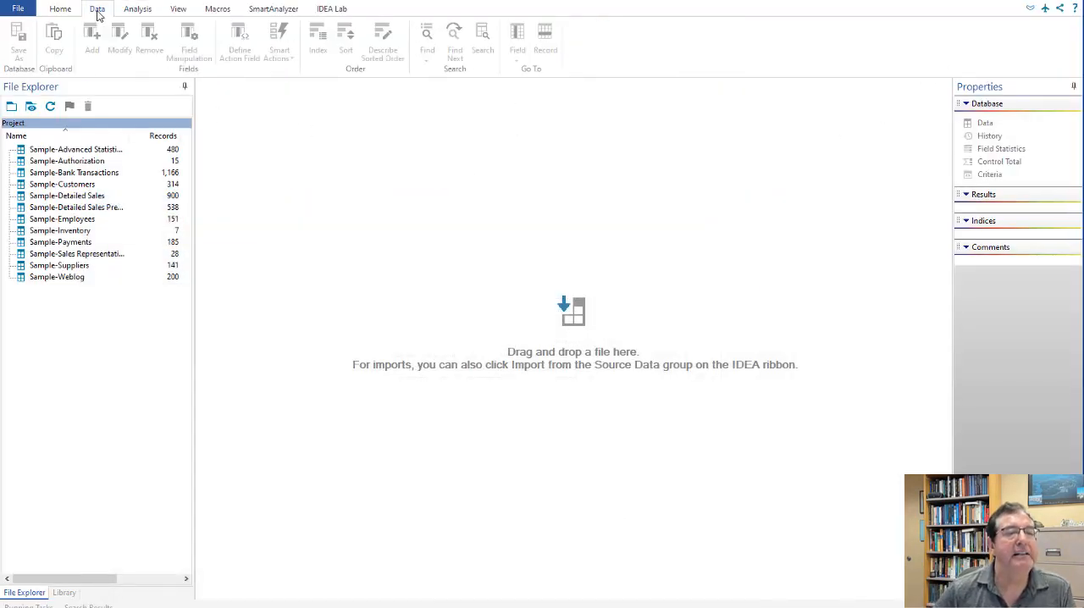
pyautogui.click(60, 10)
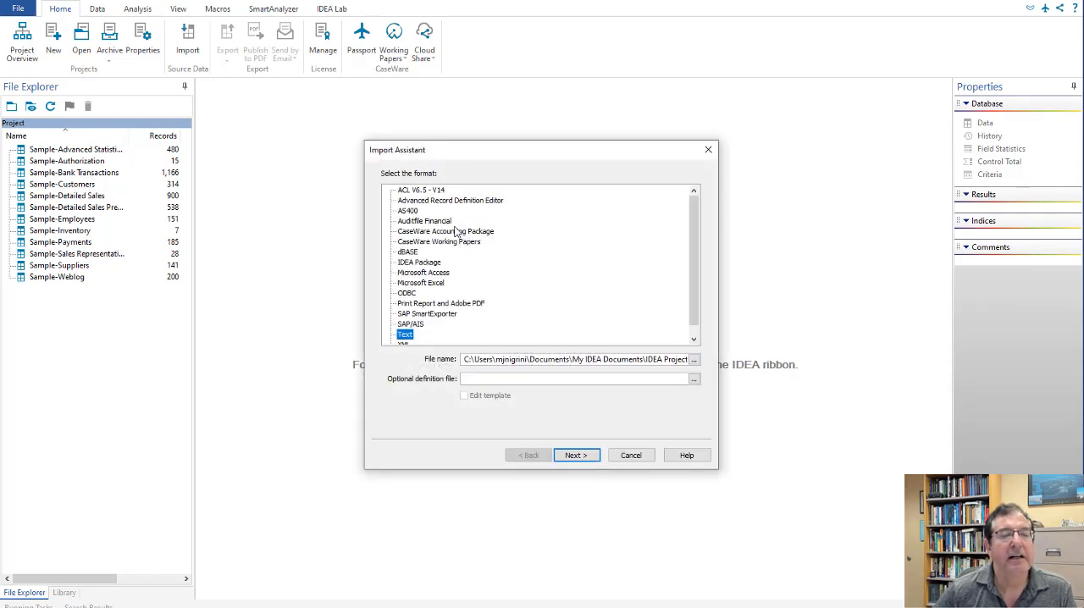
pyautogui.click(430, 284)
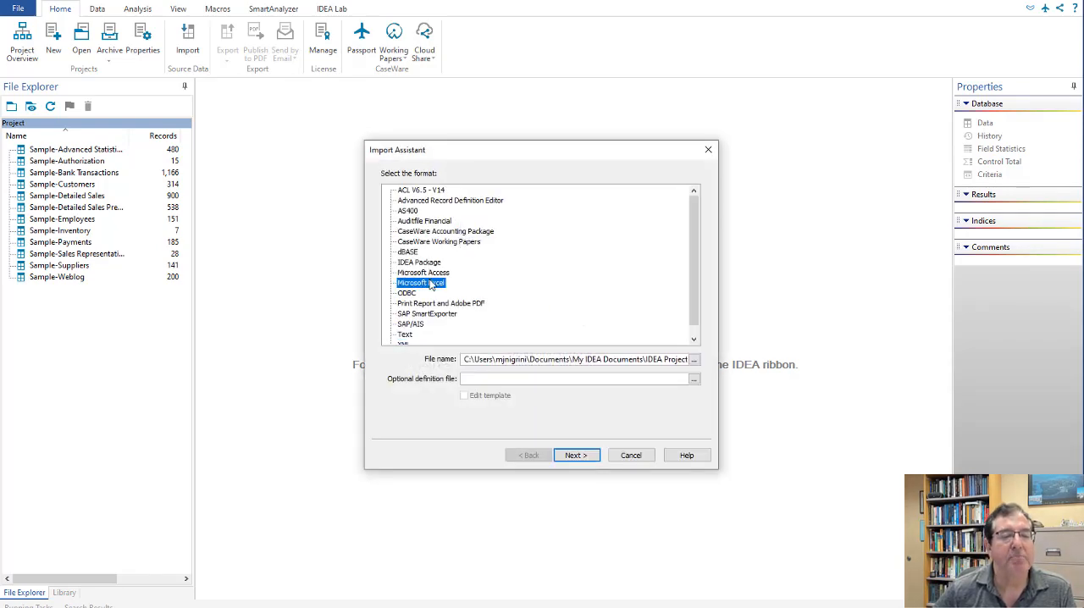
# Step: Select 1_CensusData_2010 from 0_Acct582_Summer2022\DataSets on drive C as the file to import and proceed to the sheet options
pyautogui.click(694, 360)
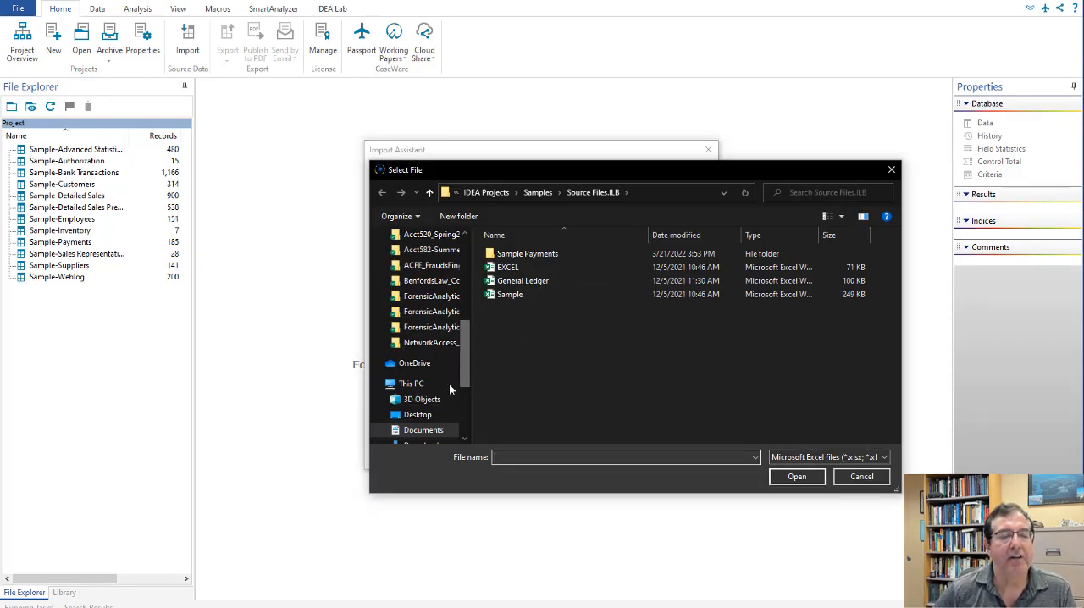
pyautogui.click(413, 384)
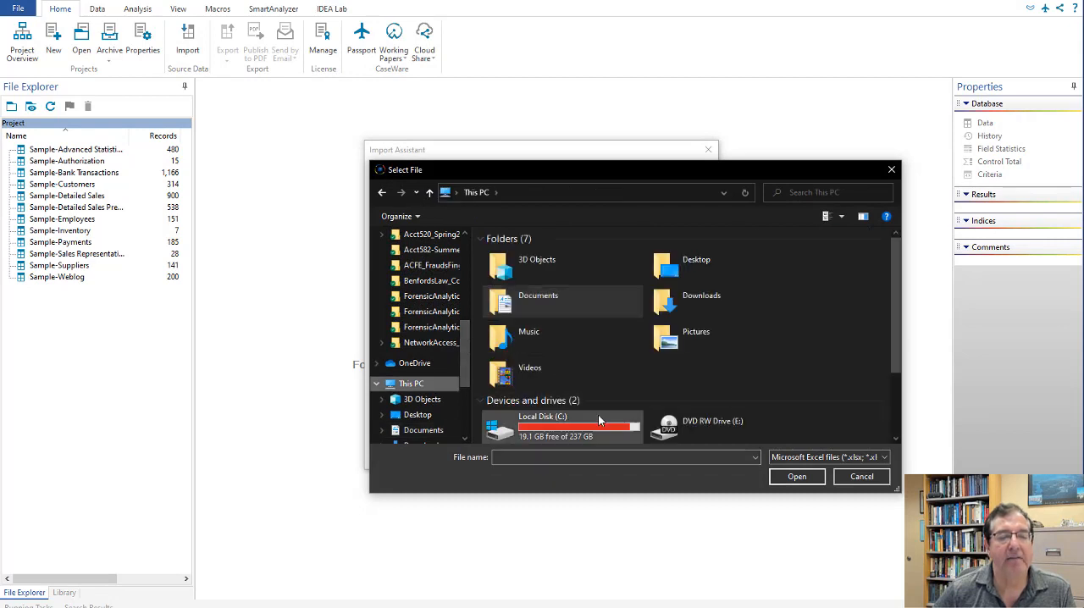
pyautogui.doubleClick(542, 424)
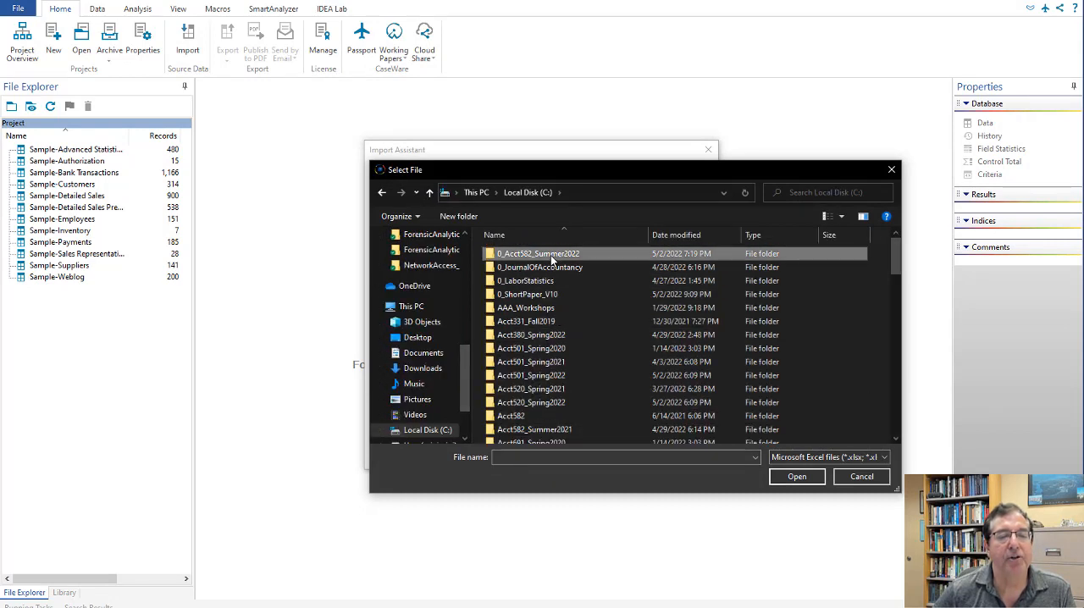
pyautogui.doubleClick(549, 254)
pyautogui.doubleClick(549, 282)
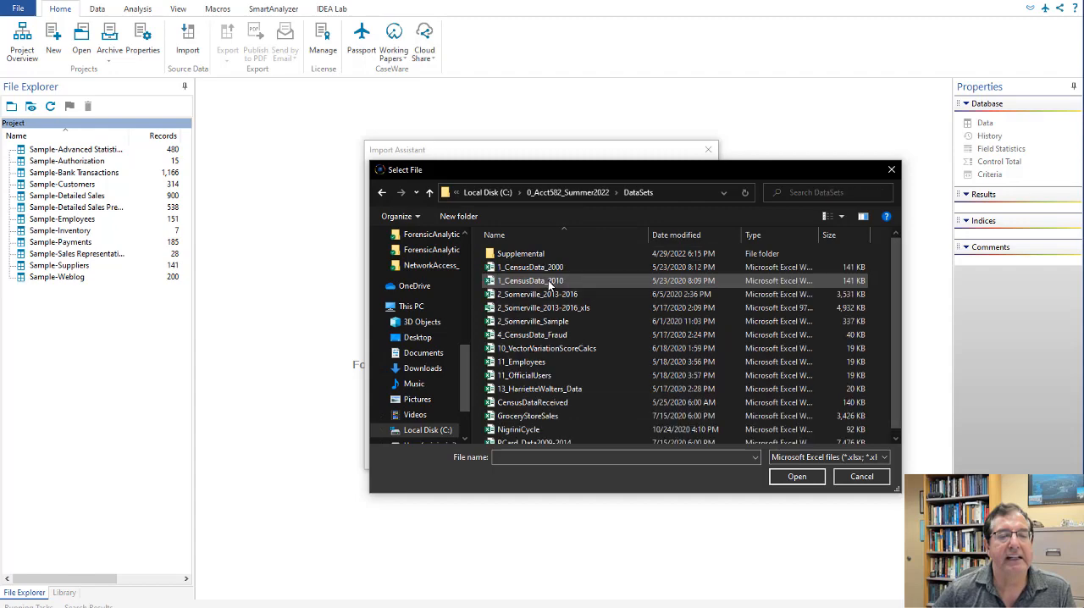
pyautogui.click(559, 285)
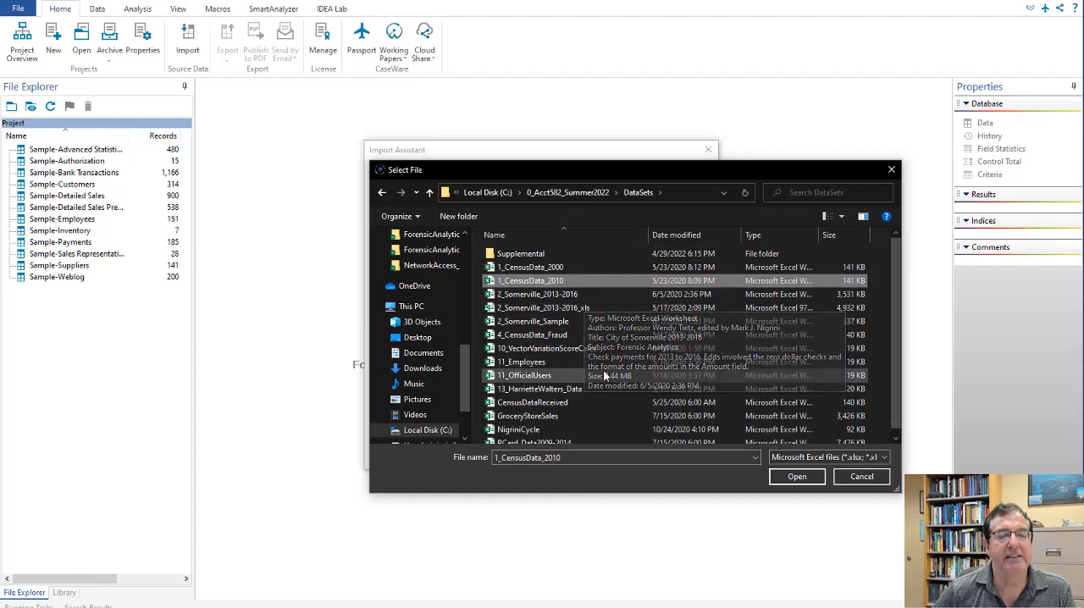
pyautogui.click(796, 477)
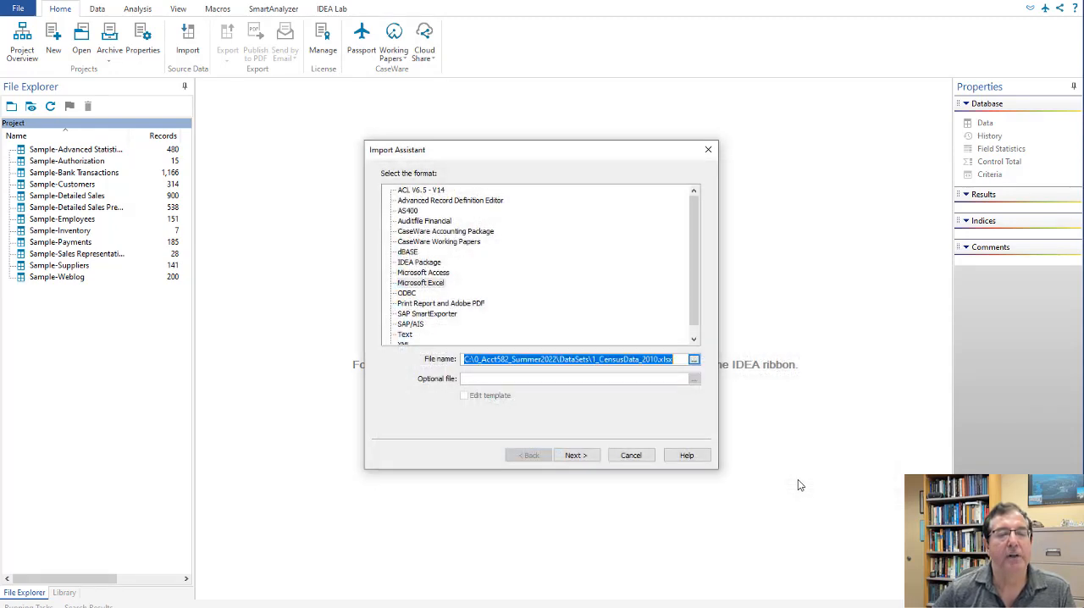
pyautogui.click(576, 456)
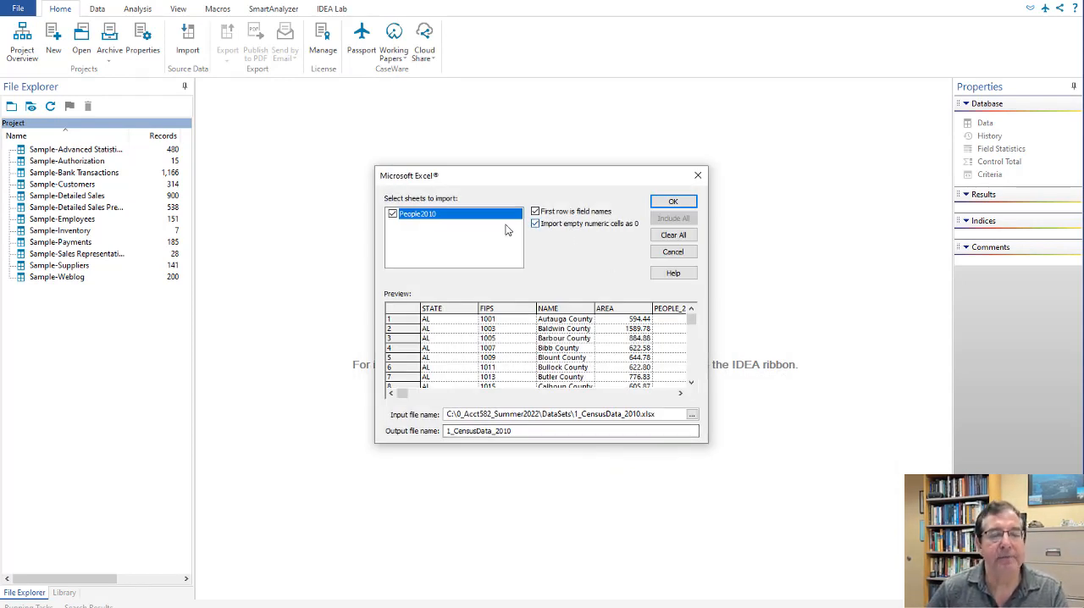
# Step: Set the output file name to Census and import the People2010 sheet
pyautogui.click(529, 430)
pyautogui.press('BackSpace')
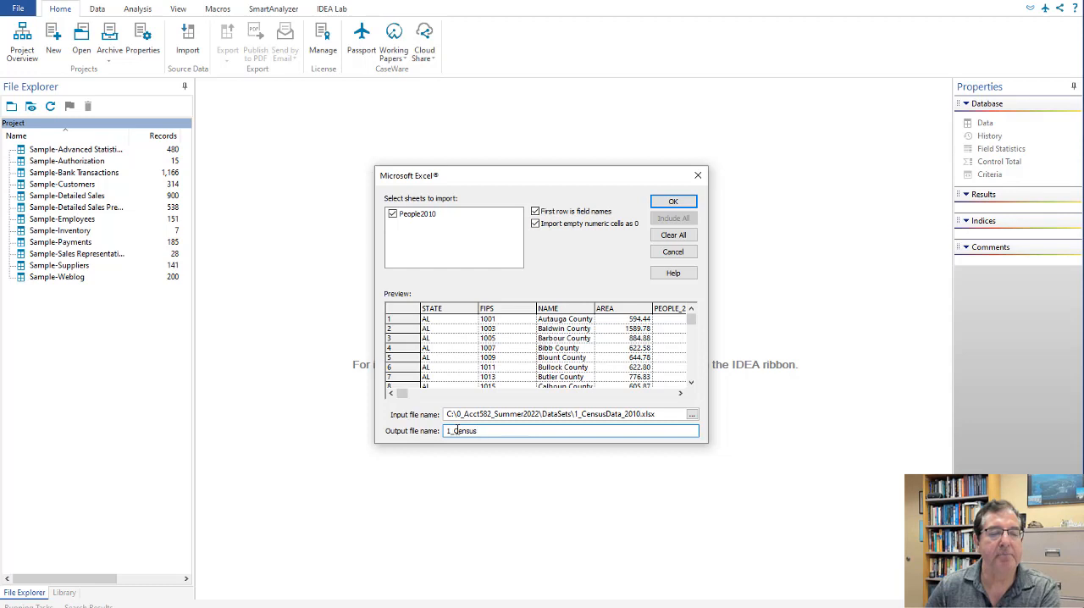
pyautogui.press('BackSpace')
pyautogui.press('BackSpace')
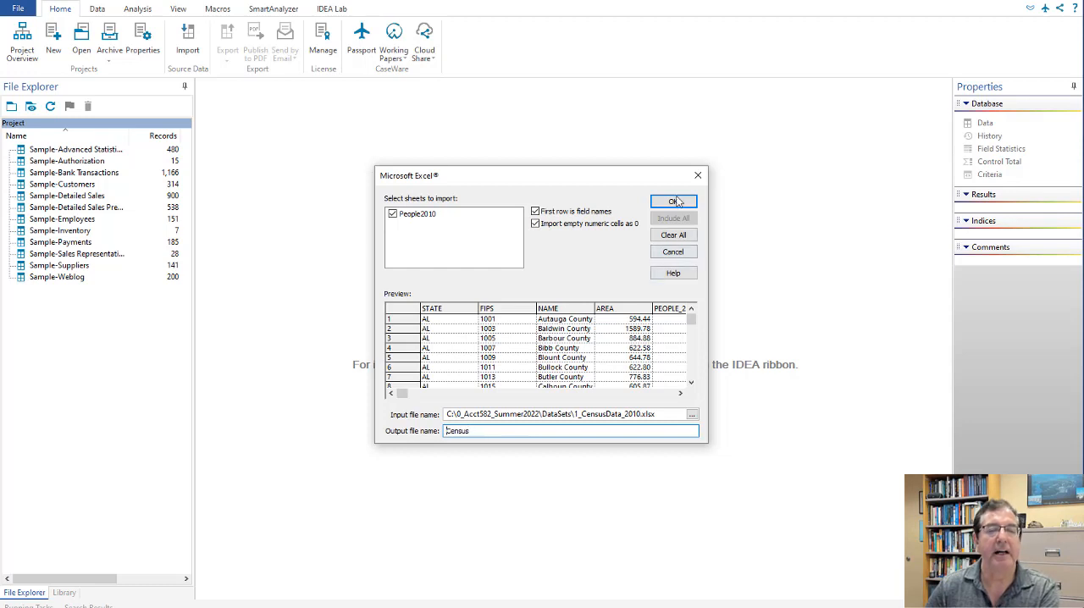
pyautogui.click(674, 202)
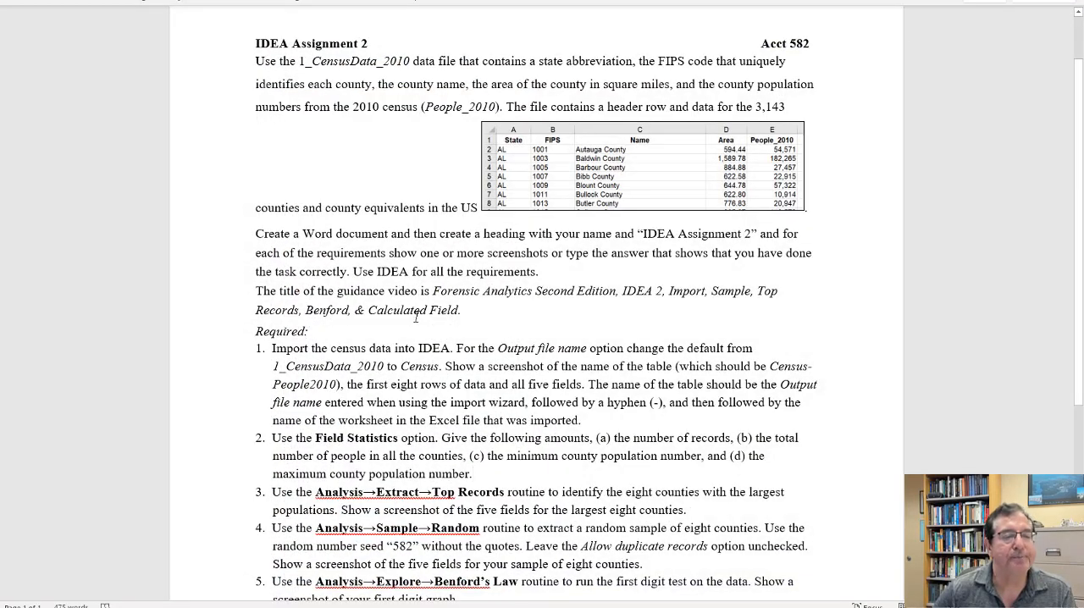
# Step: Review the requirements in the Word assignment, return to IDEA and create field statistics for all fields of Census-People2010
pyautogui.scroll(-3, 395, 331)
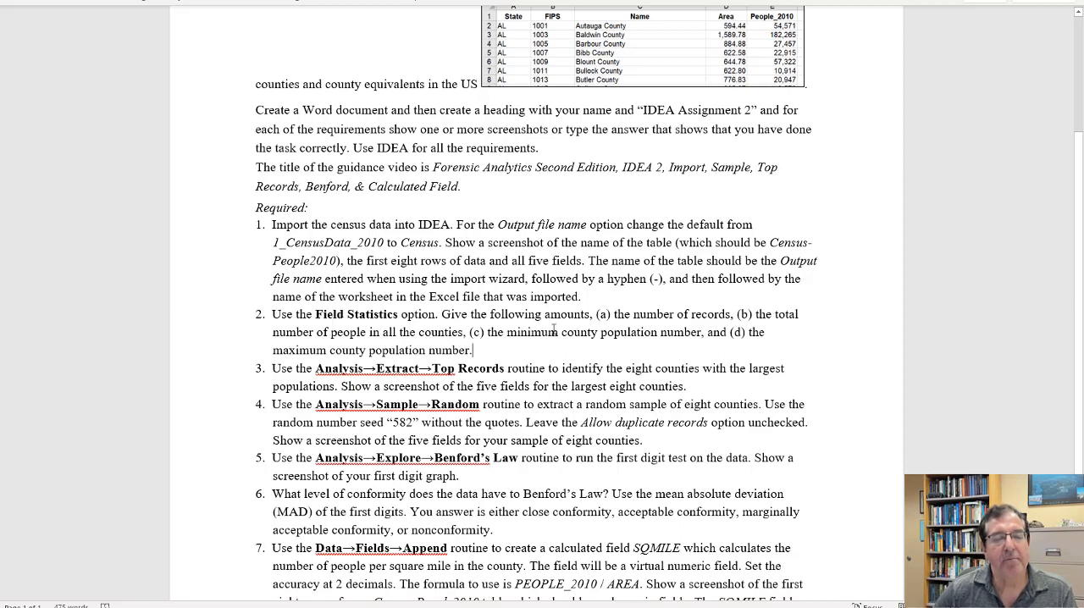
pyautogui.click(987, 3)
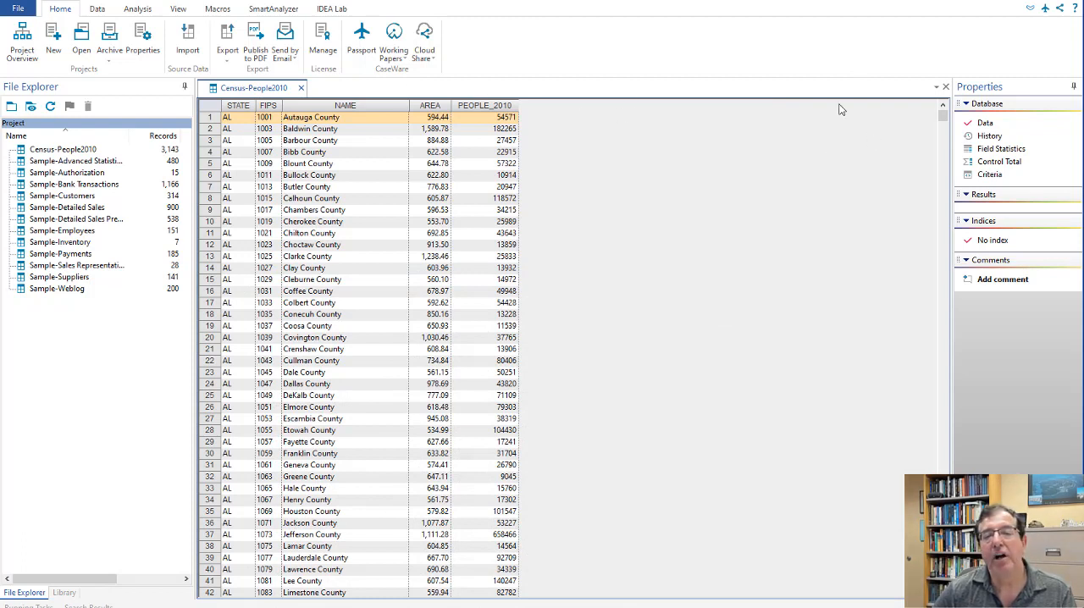
pyautogui.click(1002, 150)
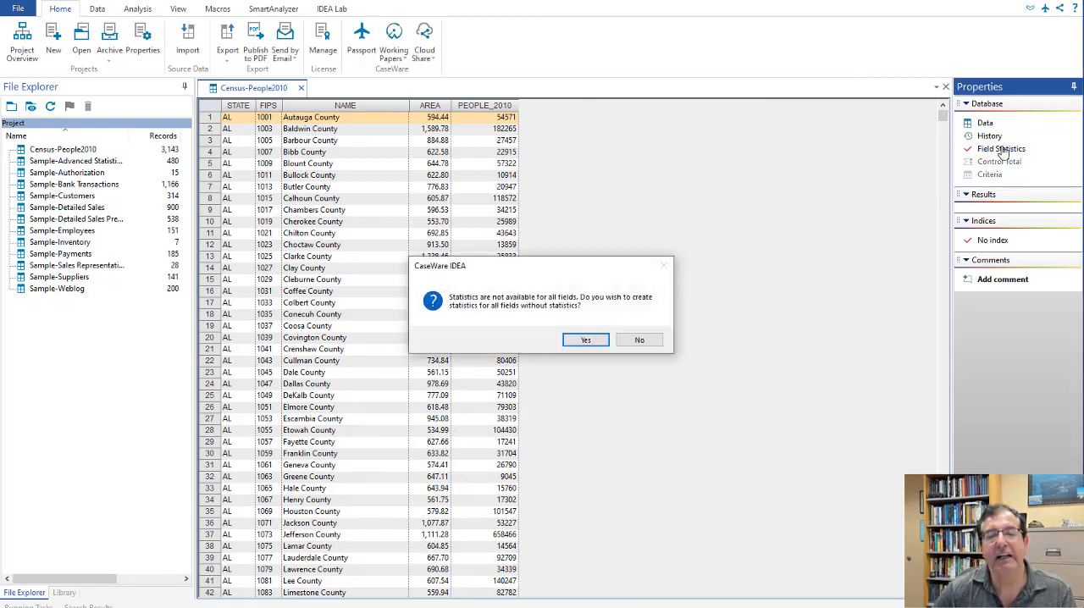
pyautogui.click(588, 339)
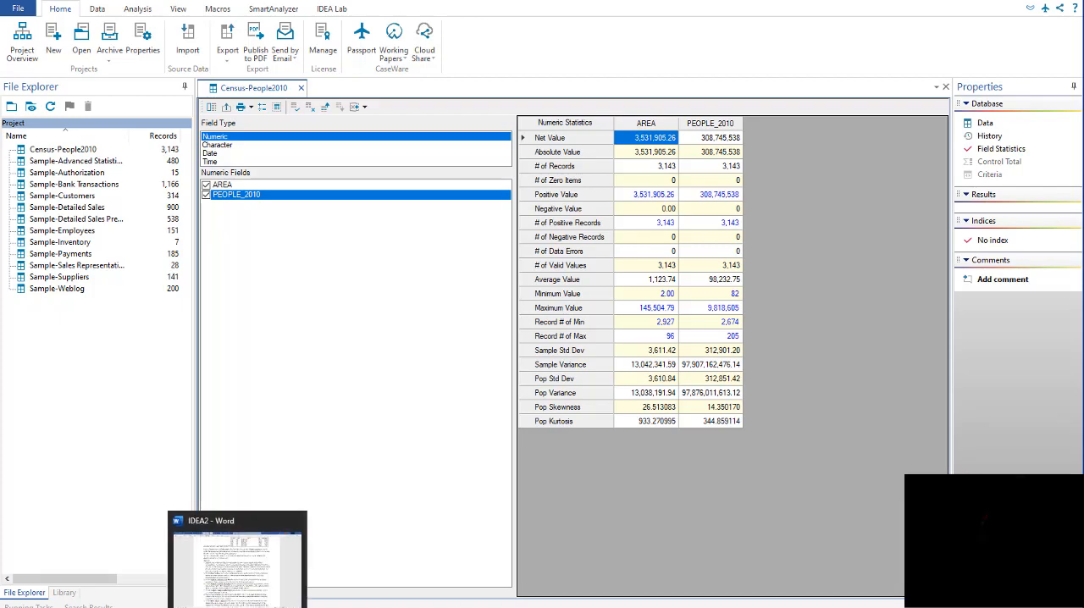
# Step: Check the next requirement in the Word assignment, return to IDEA and display the Census-People2010 data
pyautogui.click(237, 607)
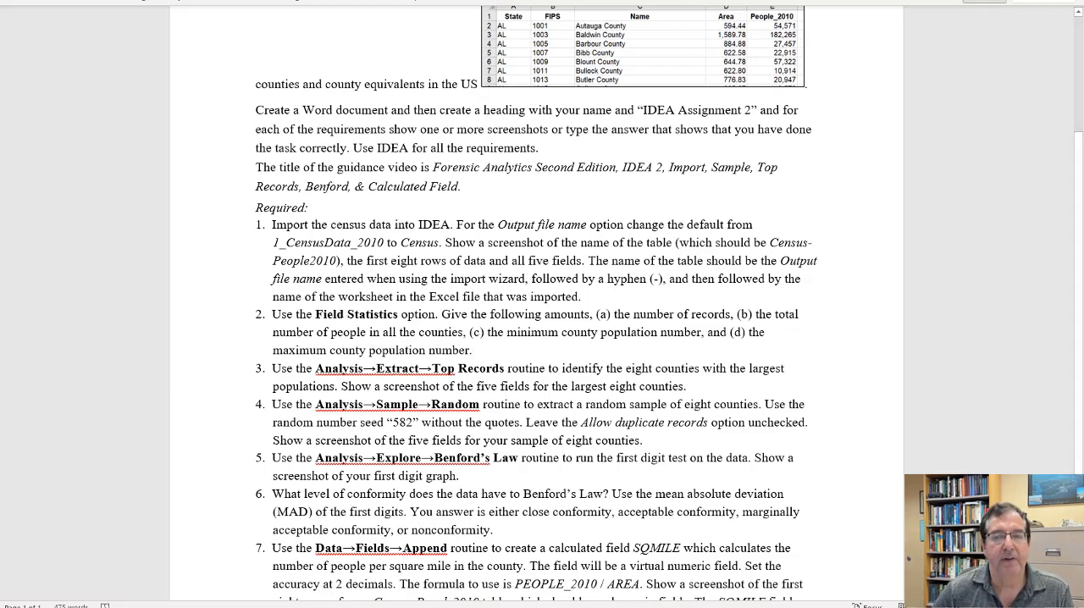
pyautogui.click(989, 1)
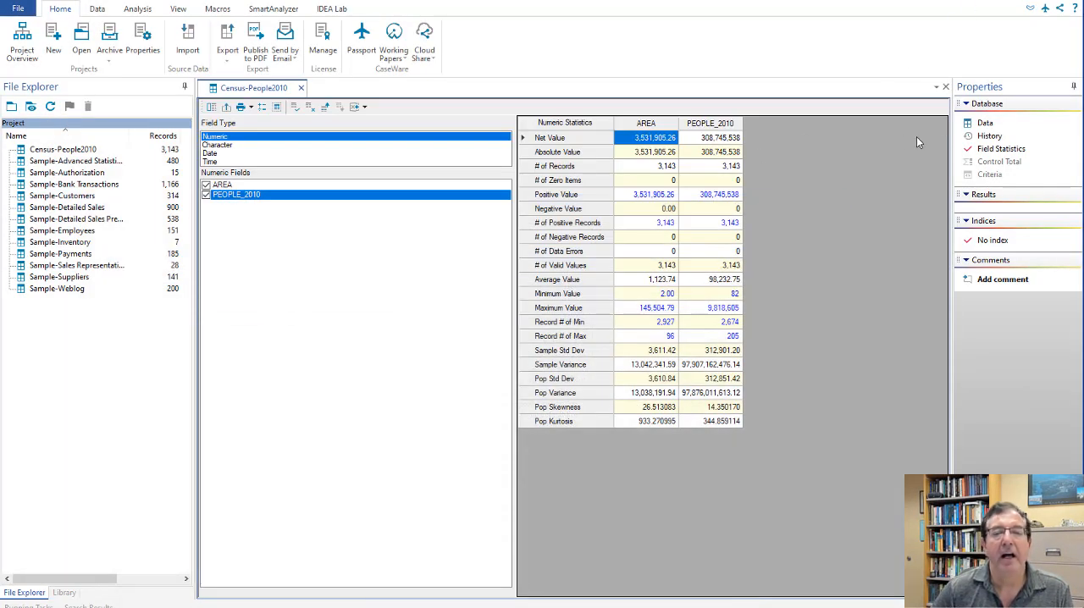
pyautogui.click(985, 124)
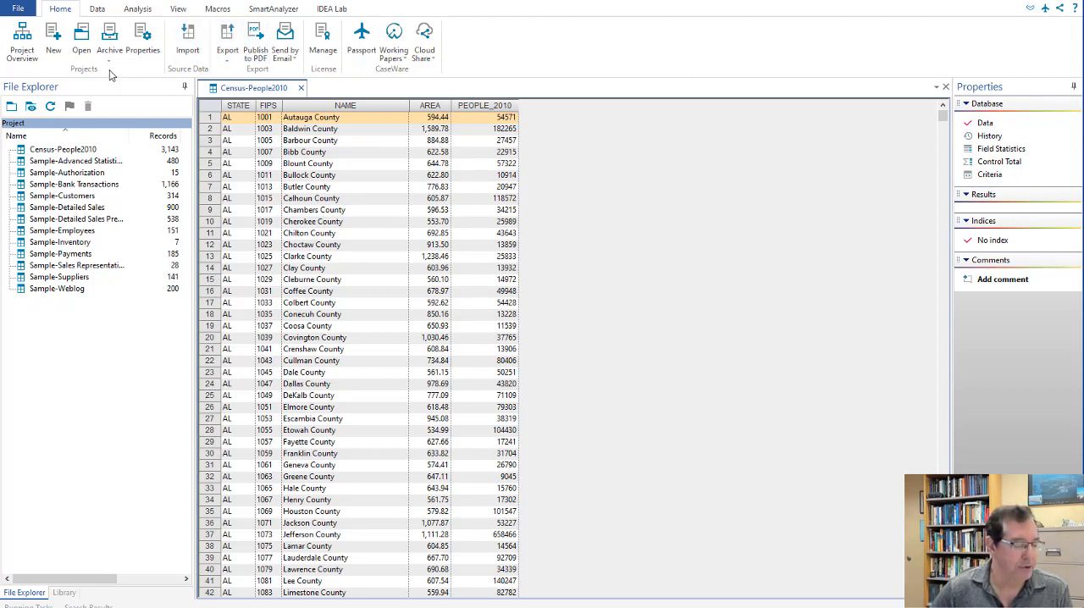
# Step: Set up a Top Records extraction of 8 records based on the PEOPLE_2010 field
pyautogui.click(137, 9)
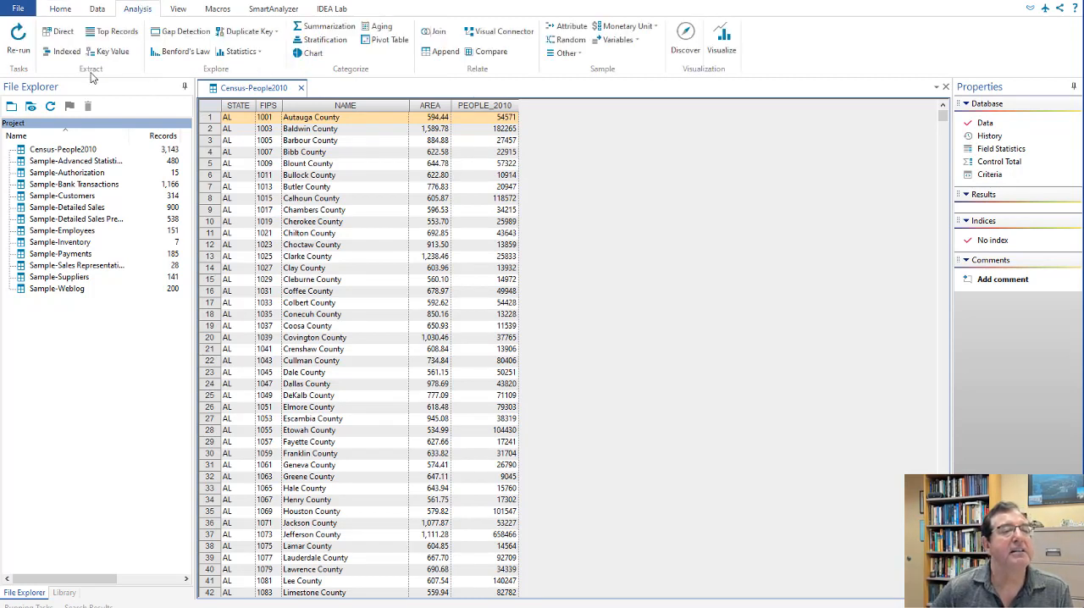
pyautogui.click(117, 35)
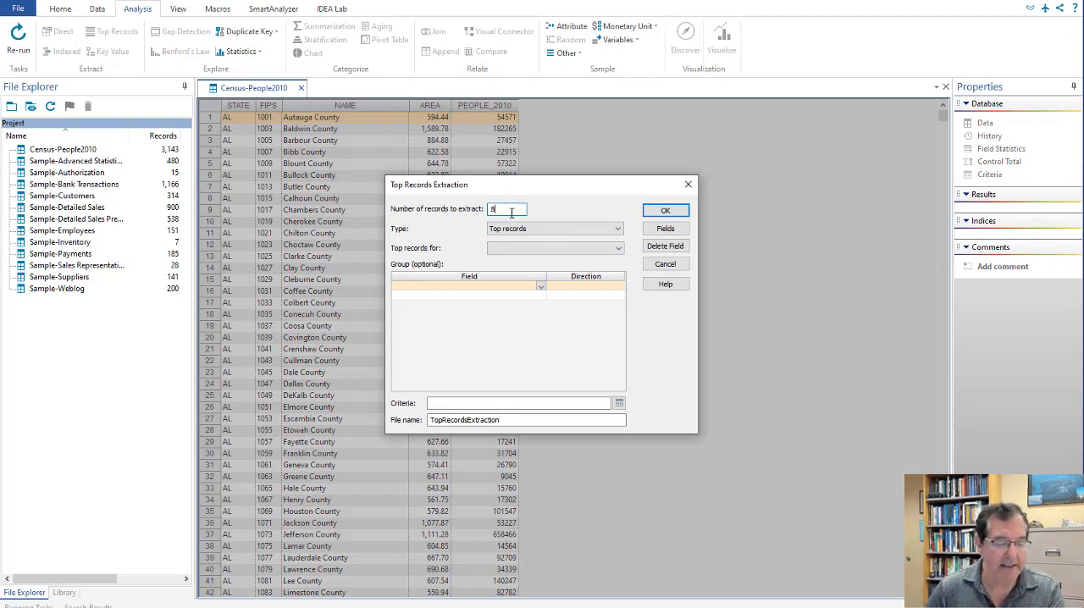
pyautogui.click(617, 252)
pyautogui.click(531, 291)
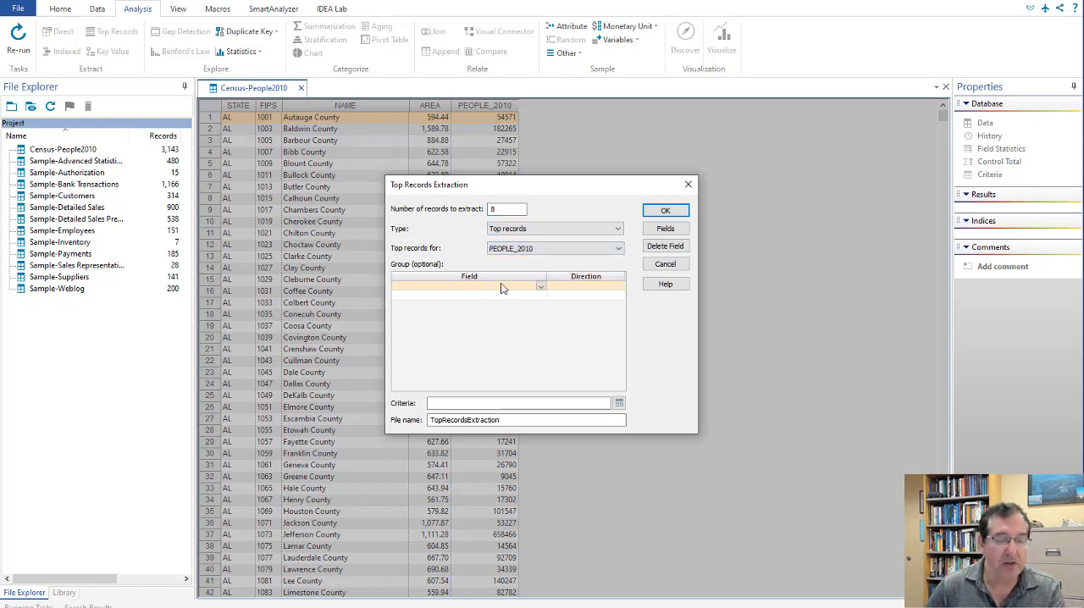
# Step: Name the extraction file Top8, keep all five fields included and run the extraction
pyautogui.click(509, 420)
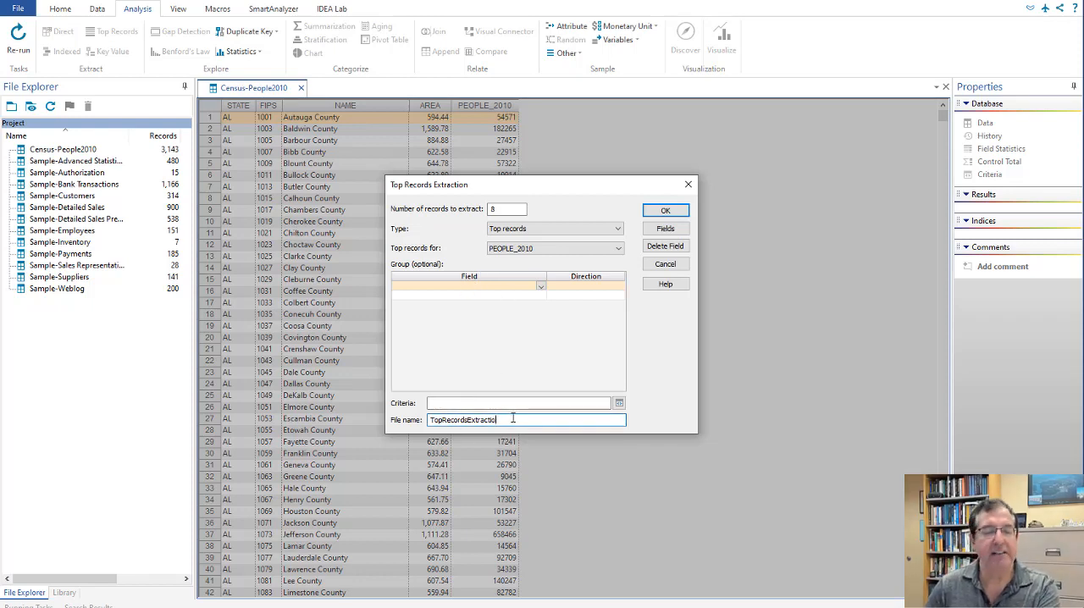
pyautogui.press('BackSpace')
pyautogui.press('BackSpace')
pyautogui.press('BackSpace')
pyautogui.press('BackSpace')
pyautogui.press('BackSpace')
pyautogui.press('BackSpace')
pyautogui.press('BackSpace')
pyautogui.press('BackSpace')
pyautogui.press('BackSpace')
pyautogui.press('BackSpace')
pyautogui.press('BackSpace')
pyautogui.press('BackSpace')
pyautogui.press('BackSpace')
pyautogui.press('BackSpace')
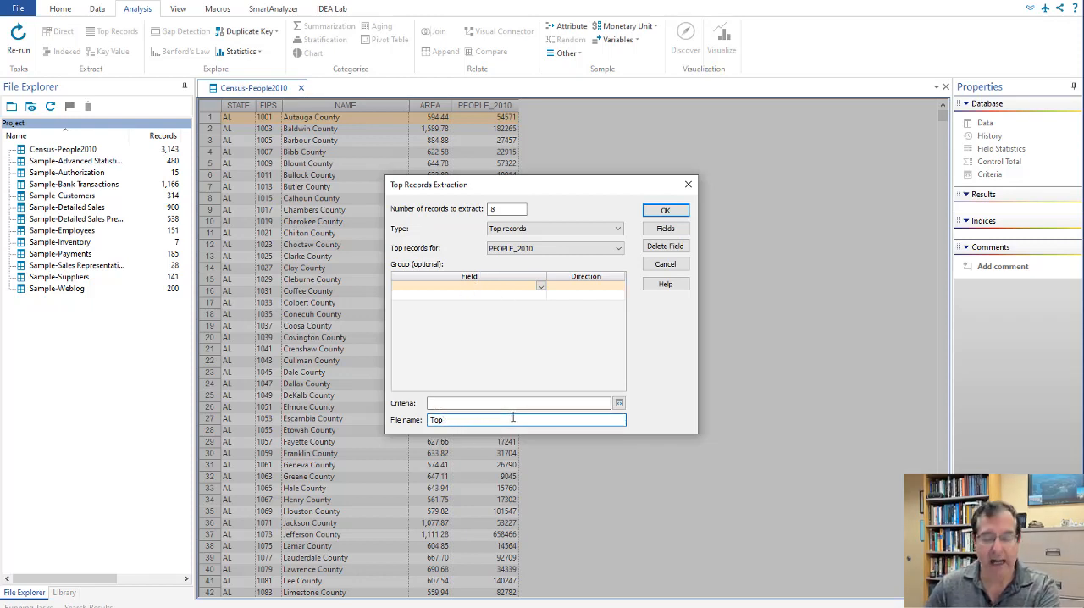
pyautogui.write('8')
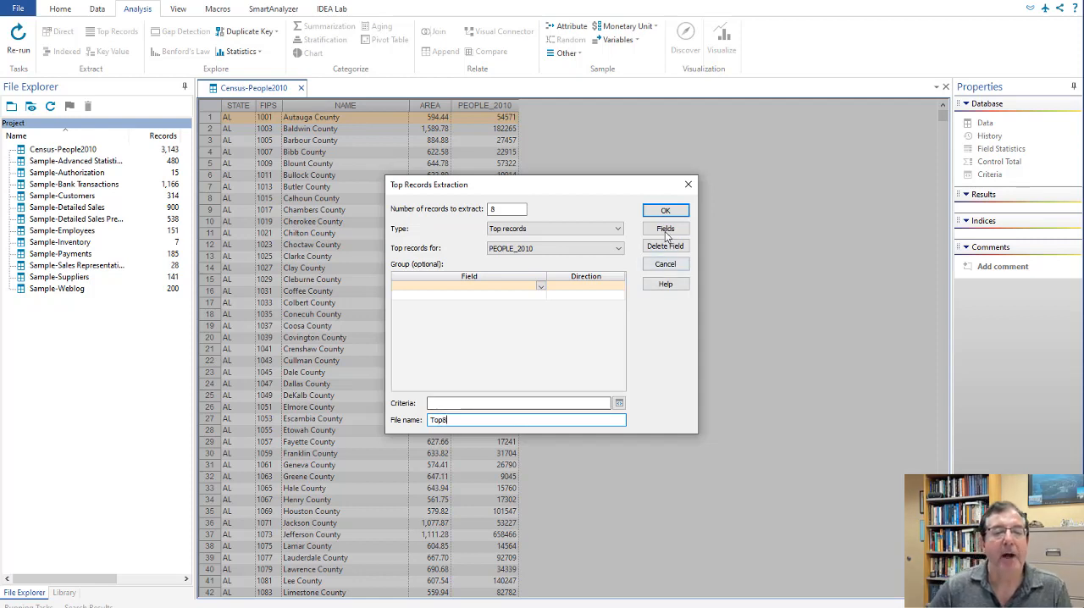
pyautogui.click(666, 229)
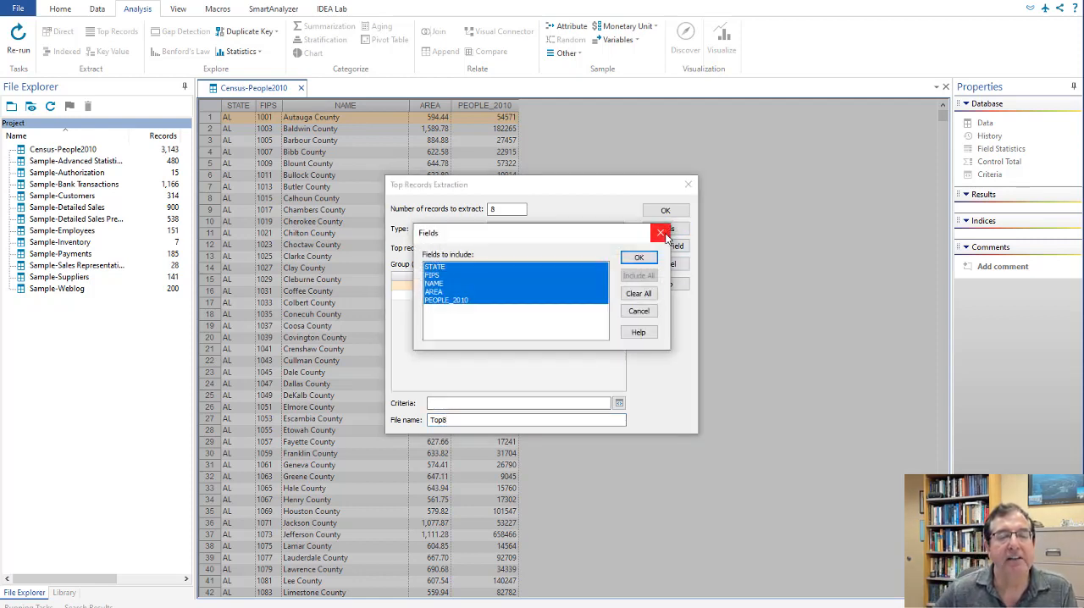
pyautogui.click(639, 257)
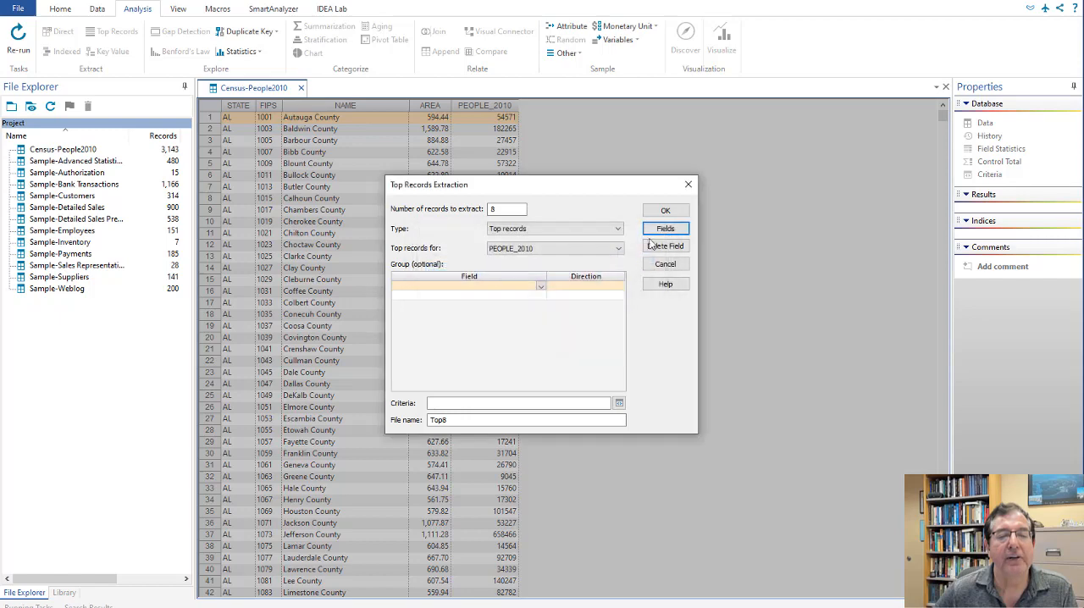
pyautogui.click(666, 210)
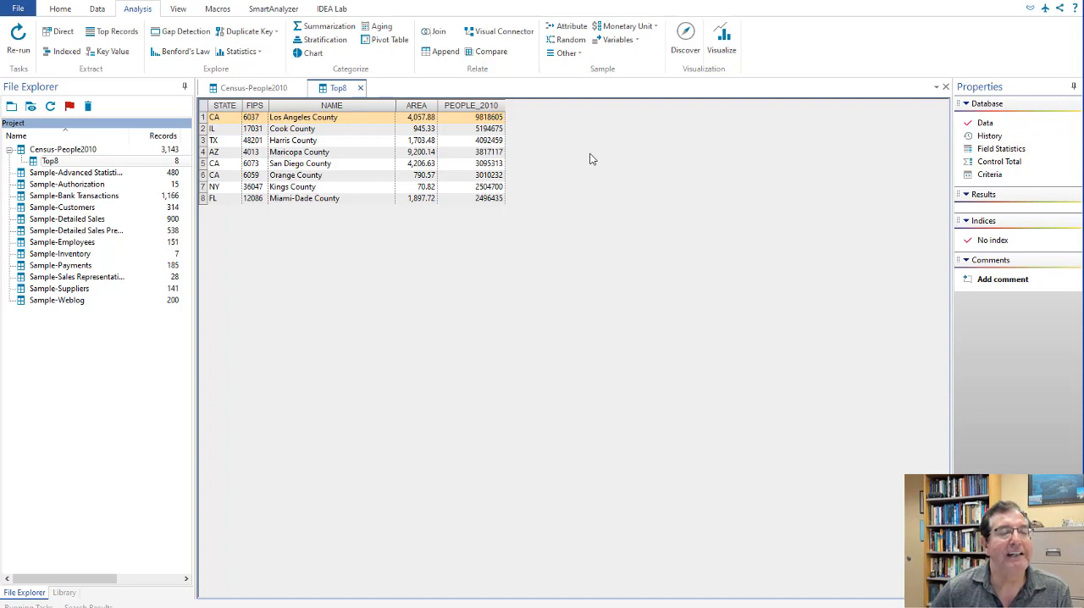
# Step: Close the Top8 table and set up a random sample of Census-People2010 with 8 records and random number seed 582
pyautogui.click(360, 88)
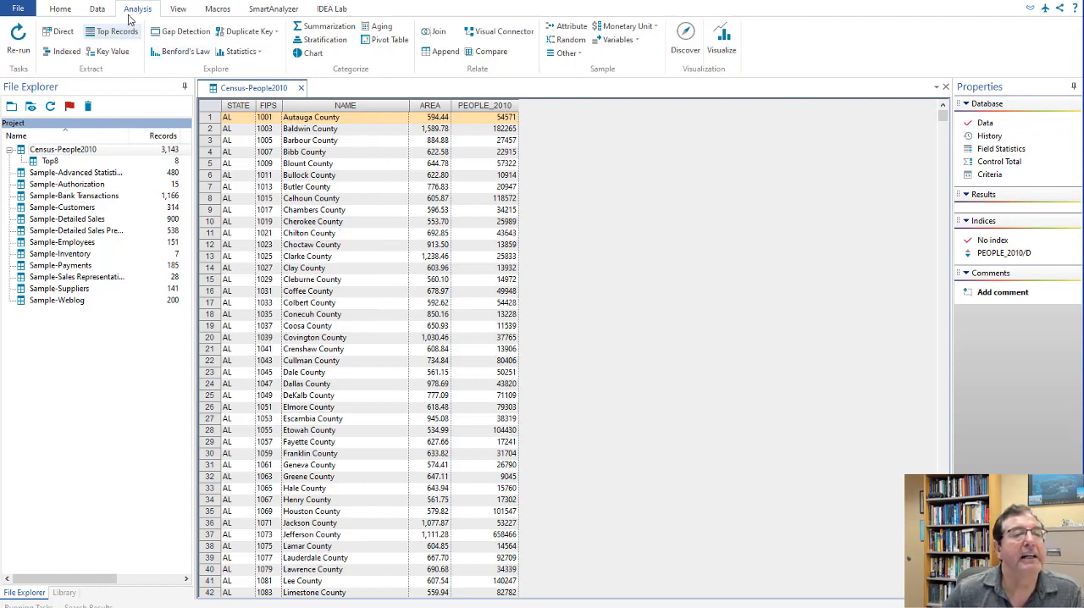
pyautogui.click(569, 42)
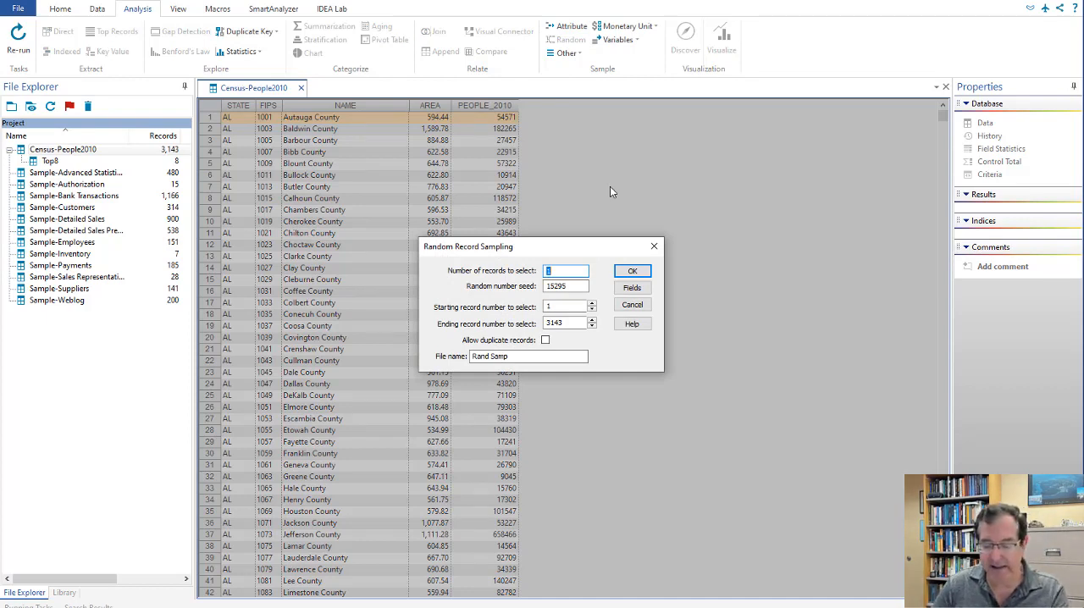
pyautogui.write('8')
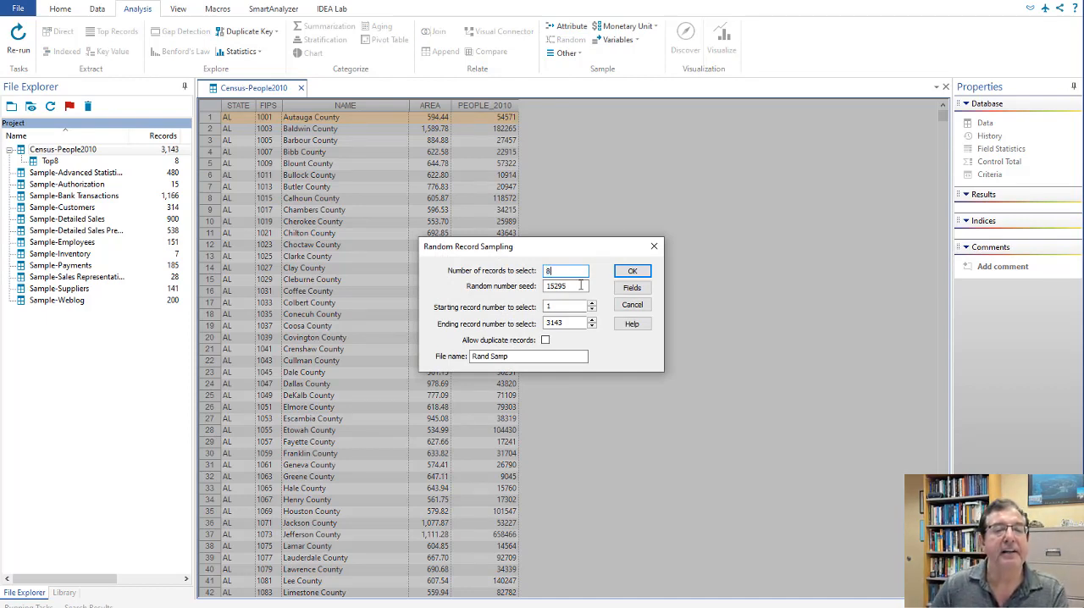
pyautogui.doubleClick(579, 289)
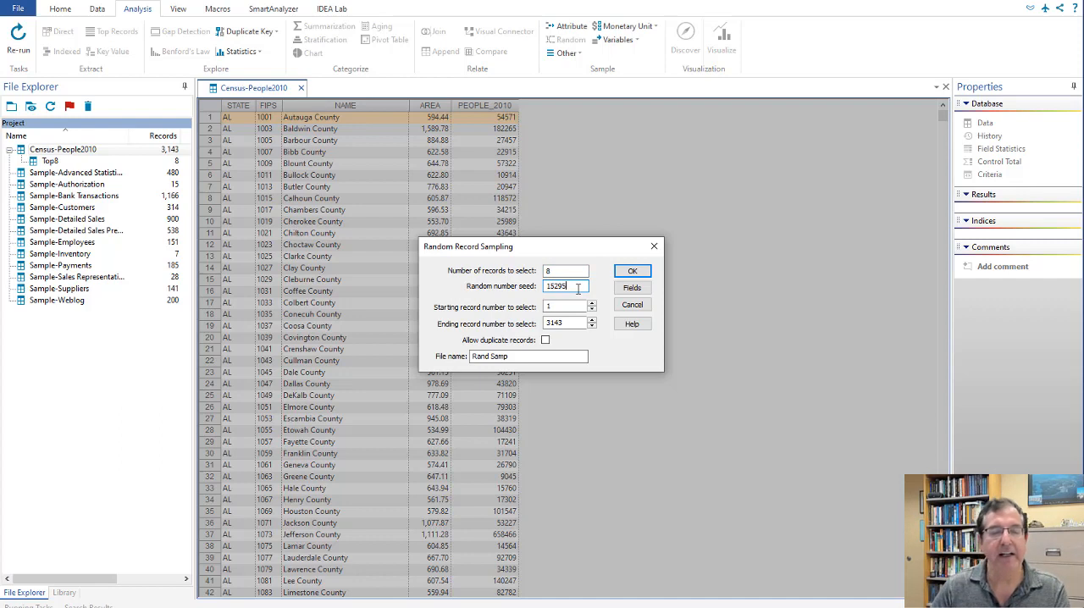
pyautogui.press('BackSpace')
pyautogui.press('BackSpace')
pyautogui.press('BackSpace')
pyautogui.press('BackSpace')
pyautogui.press('BackSpace')
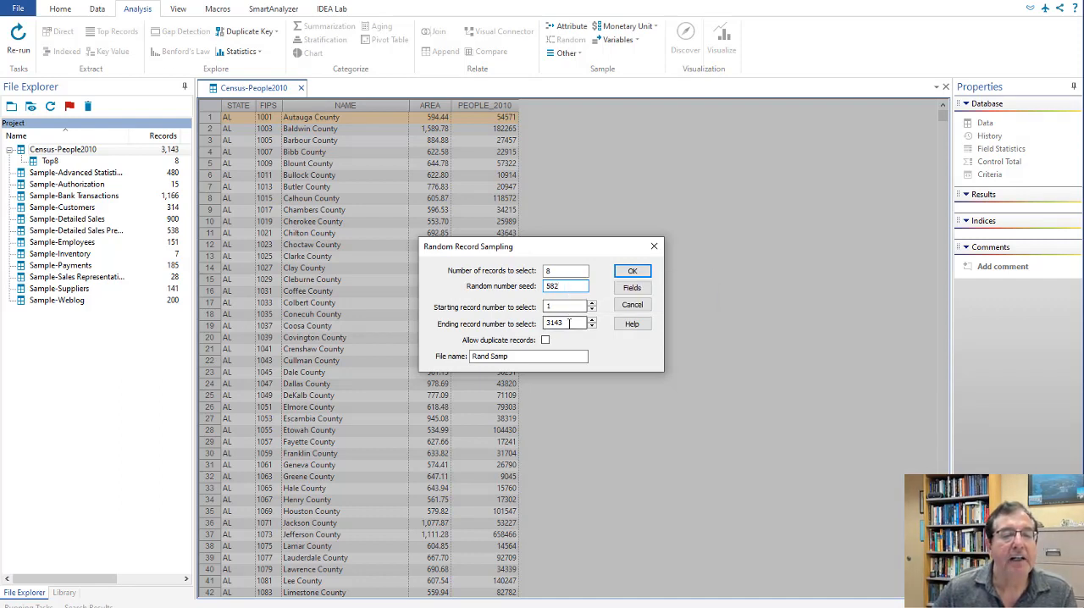
# Step: Name the random sample file Rand8, leave duplicate records disallowed and run the sampling
pyautogui.click(526, 357)
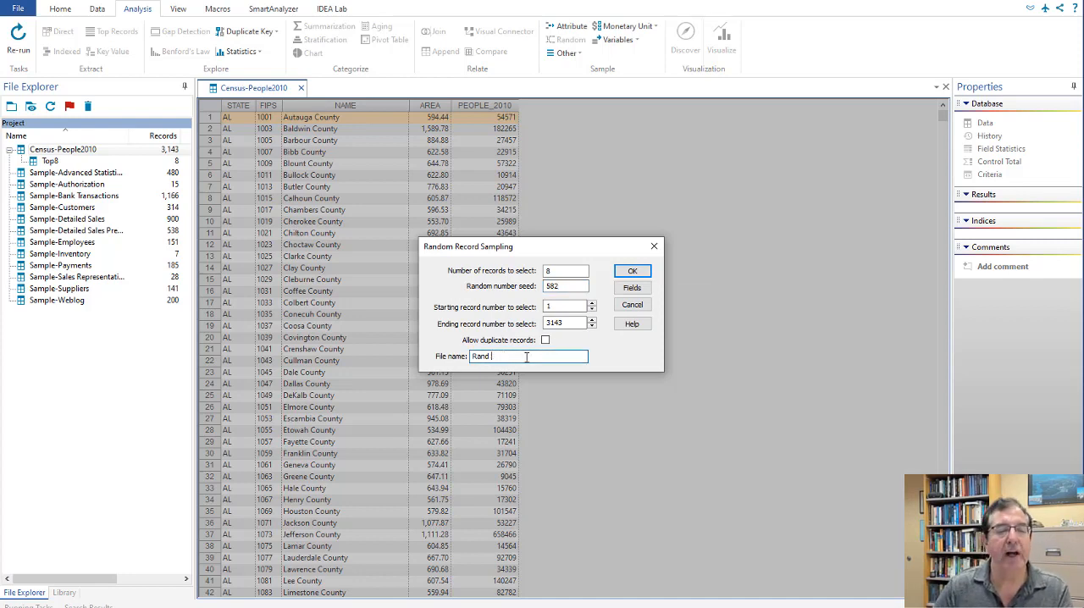
pyautogui.press('BackSpace')
pyautogui.write('8')
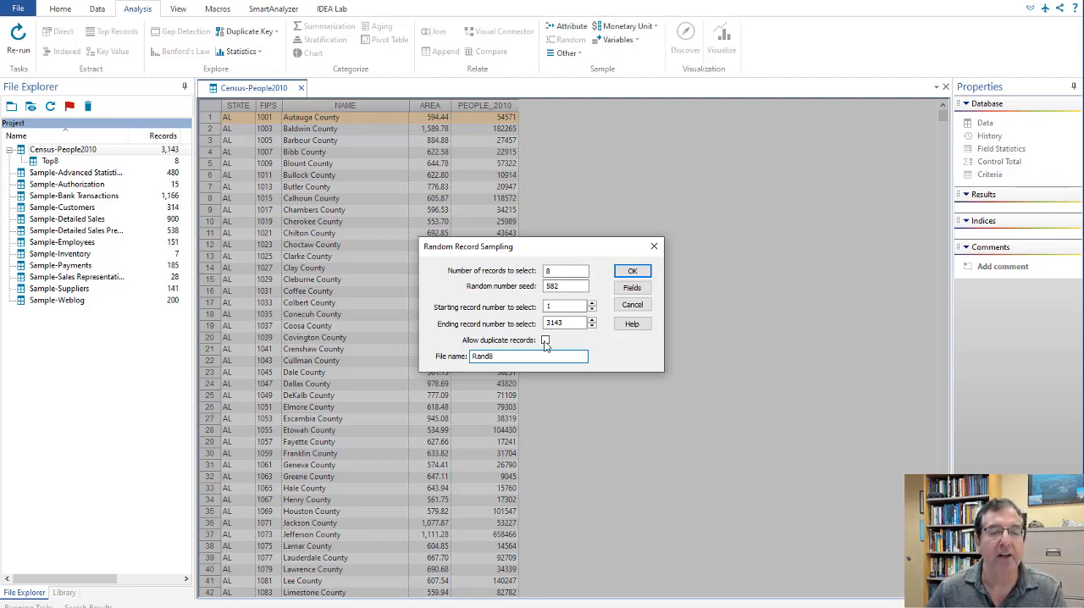
pyautogui.click(633, 272)
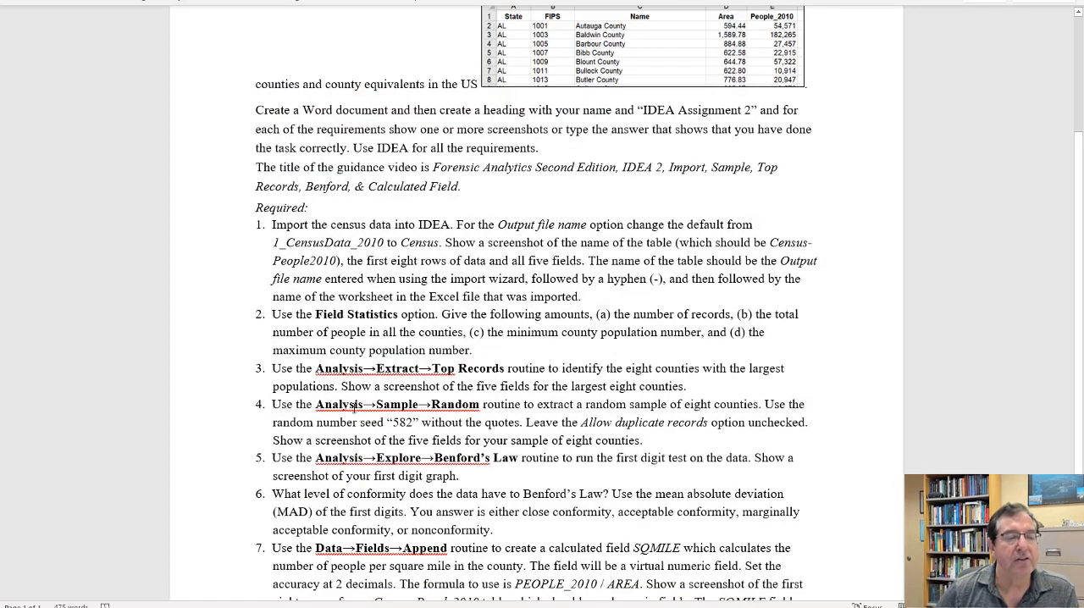
# Step: Review the remaining requirements in the Word assignment, return to IDEA and close the Rand8 table
pyautogui.scroll(-3, 383, 381)
pyautogui.scroll(1, 383, 381)
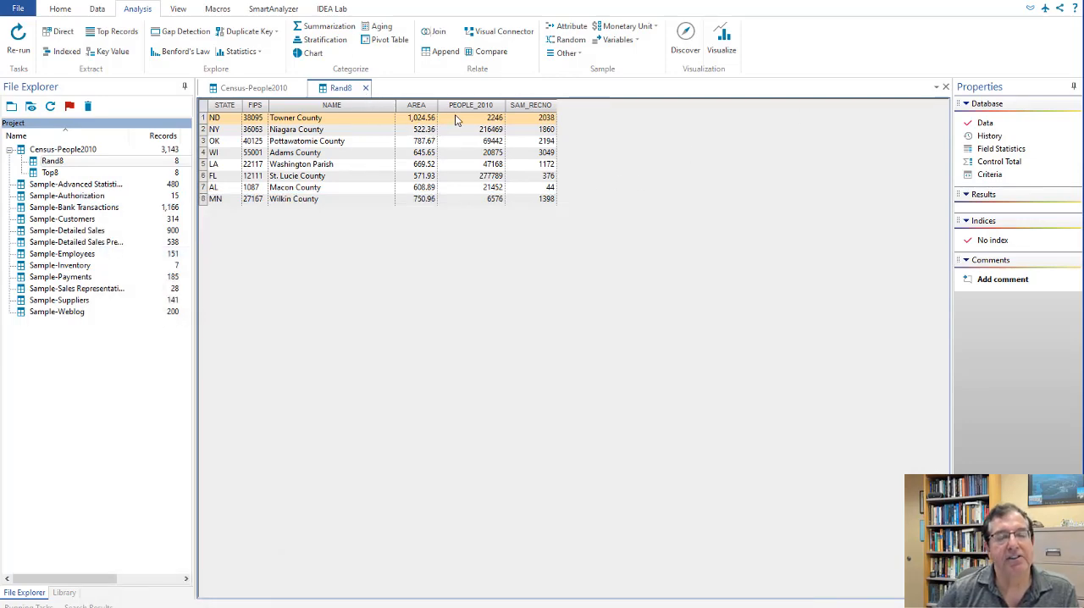
pyautogui.click(364, 88)
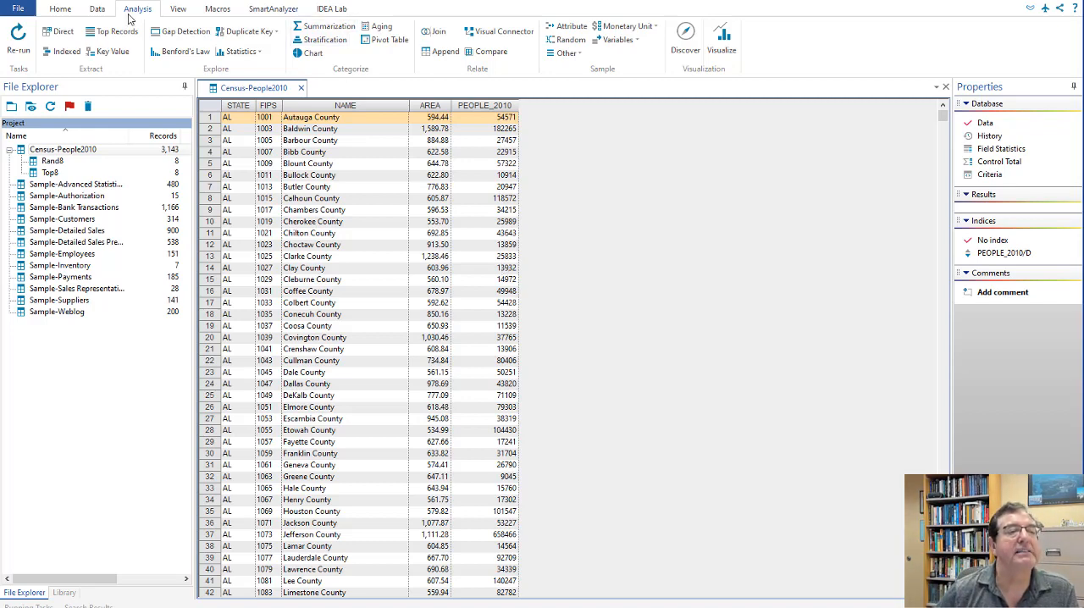
# Step: Set up a Benford's Law analysis of the positive PEOPLE_2010 values with the result named Benford
pyautogui.click(184, 52)
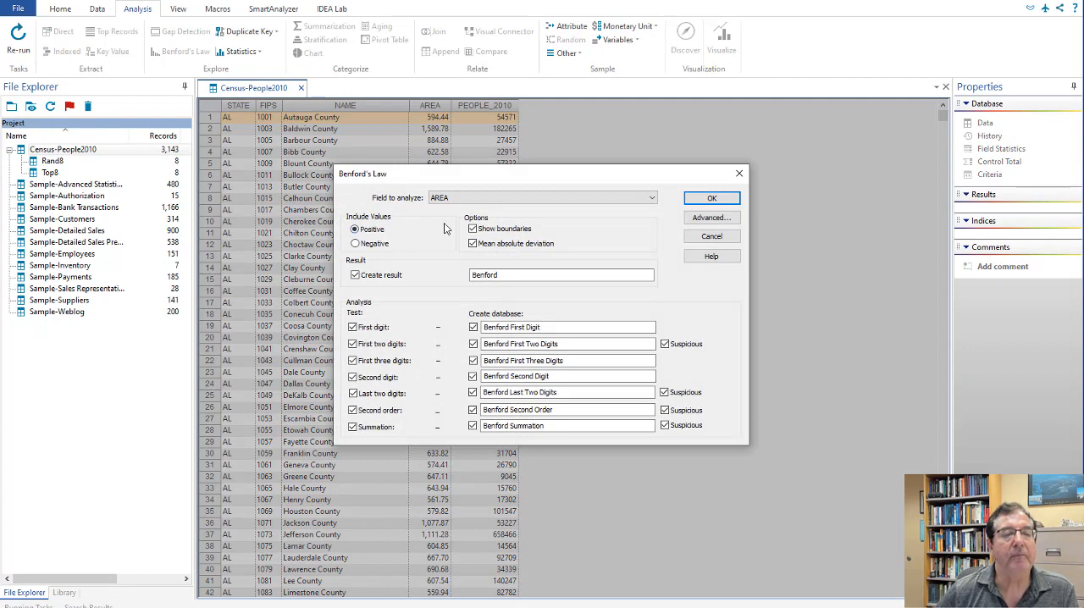
pyautogui.click(651, 198)
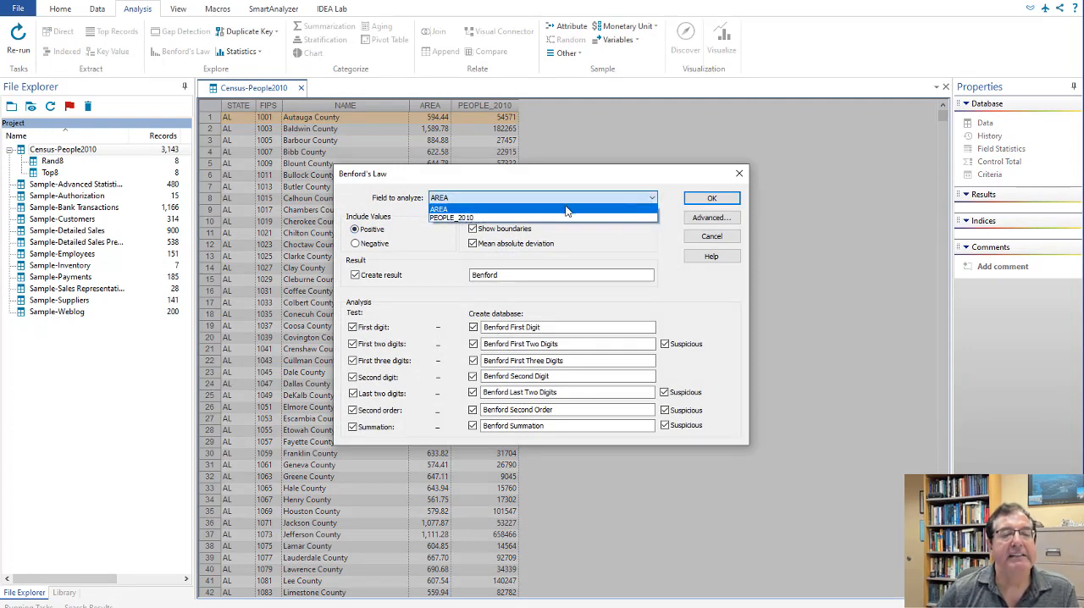
pyautogui.click(485, 218)
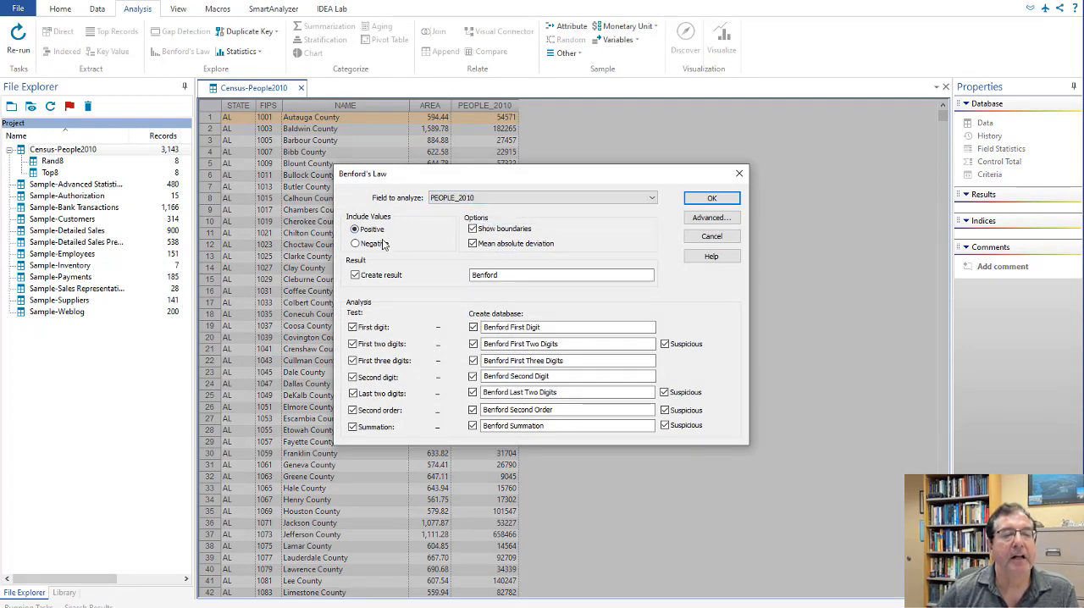
pyautogui.click(499, 276)
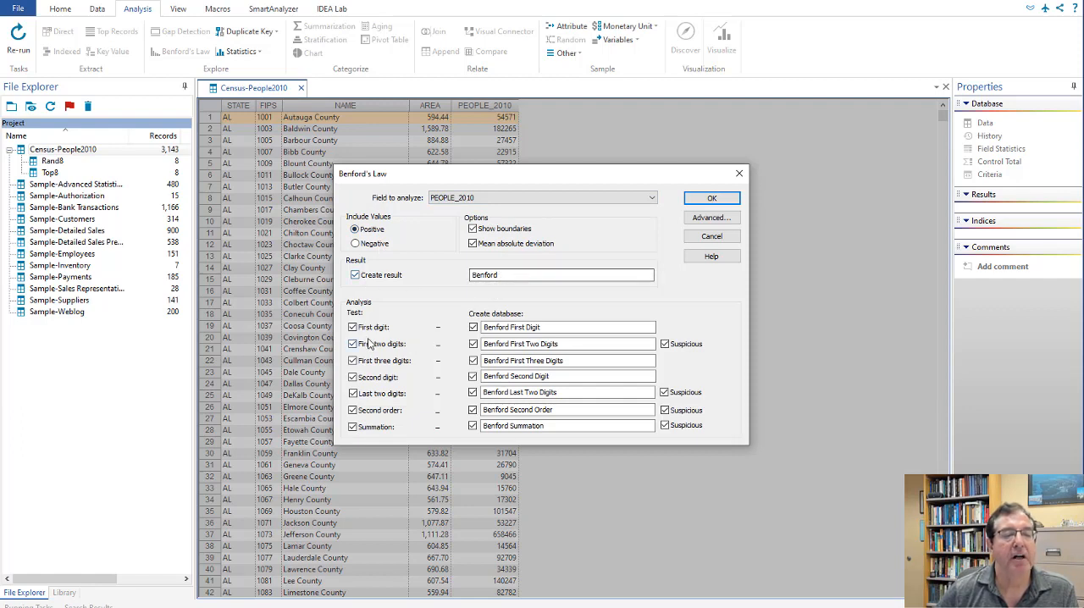
# Step: Exclude every Benford test except First digit, keep the Benford First Digit database and run the analysis
pyautogui.click(352, 344)
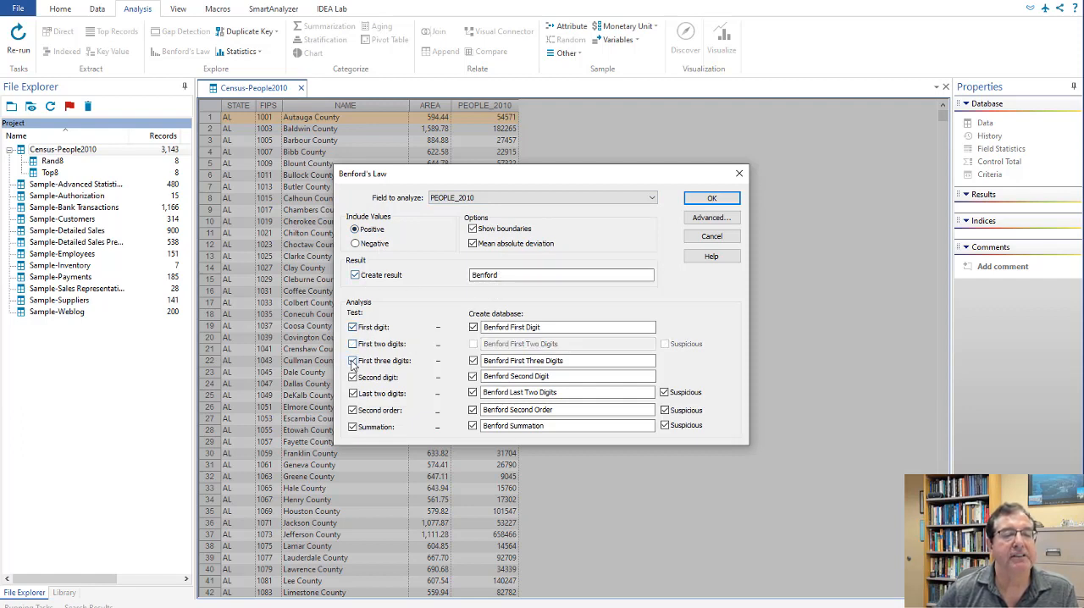
pyautogui.click(352, 361)
pyautogui.click(352, 377)
pyautogui.click(353, 393)
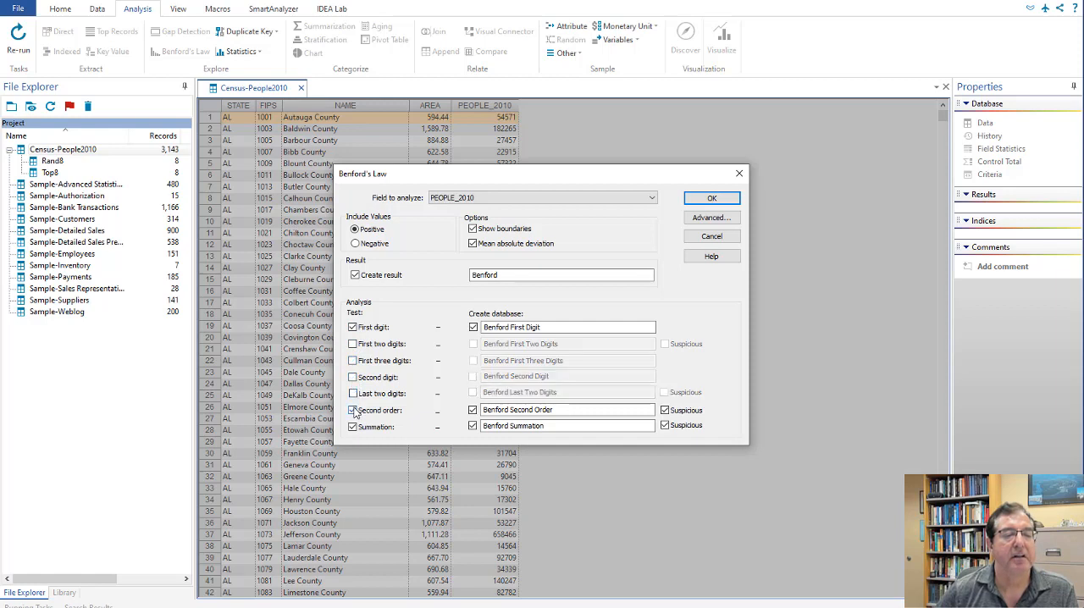
pyautogui.click(353, 410)
pyautogui.click(352, 427)
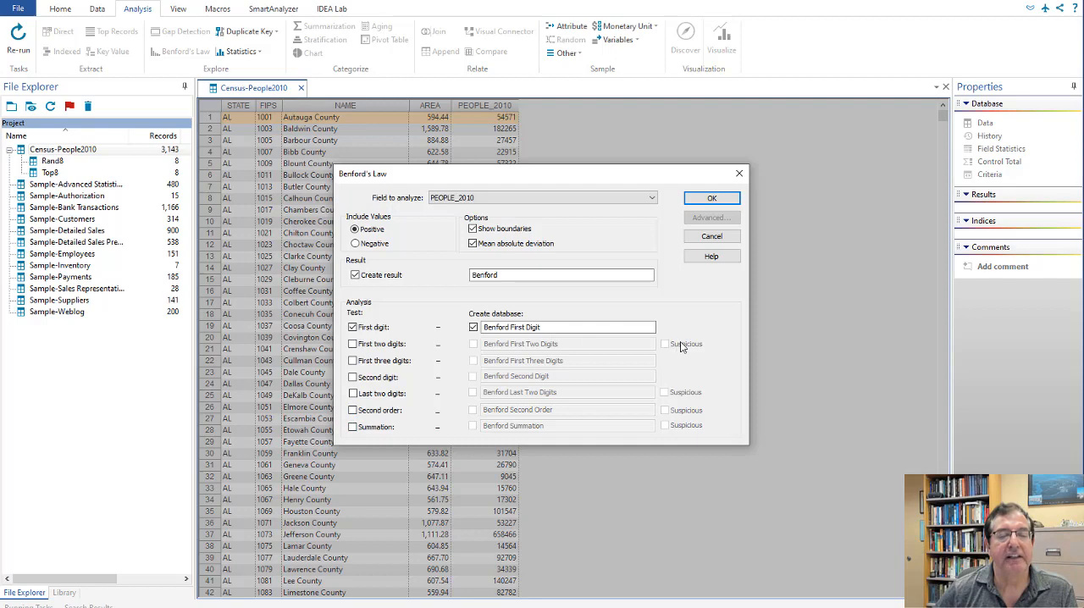
pyautogui.click(712, 199)
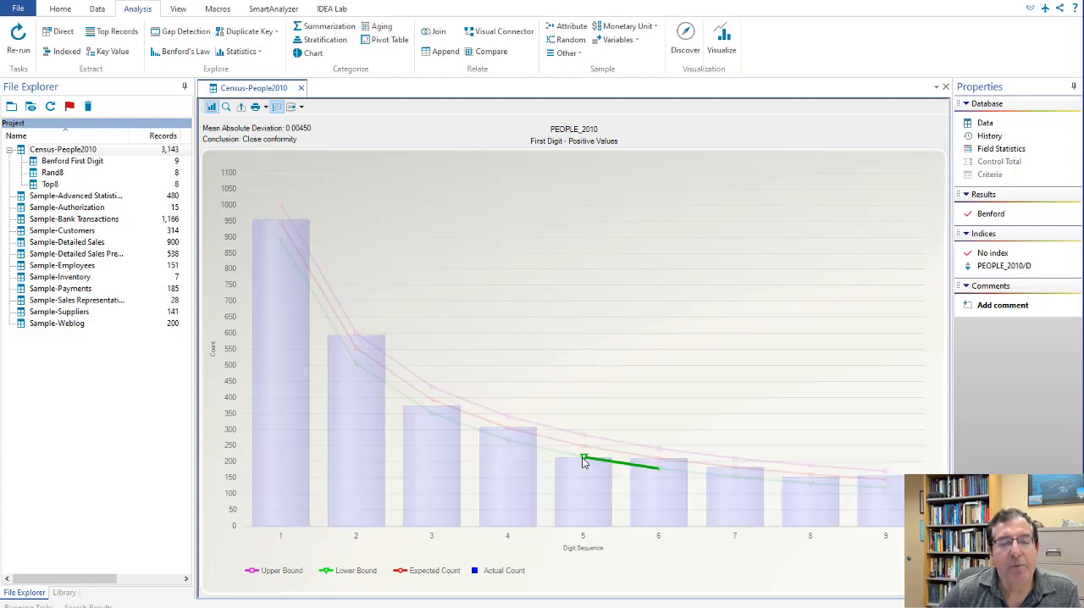
# Step: Return from the Benford graph to the Census-People2010 data and review the SQMILE calculated field requirement in the Word assignment
pyautogui.moveTo(577, 464)
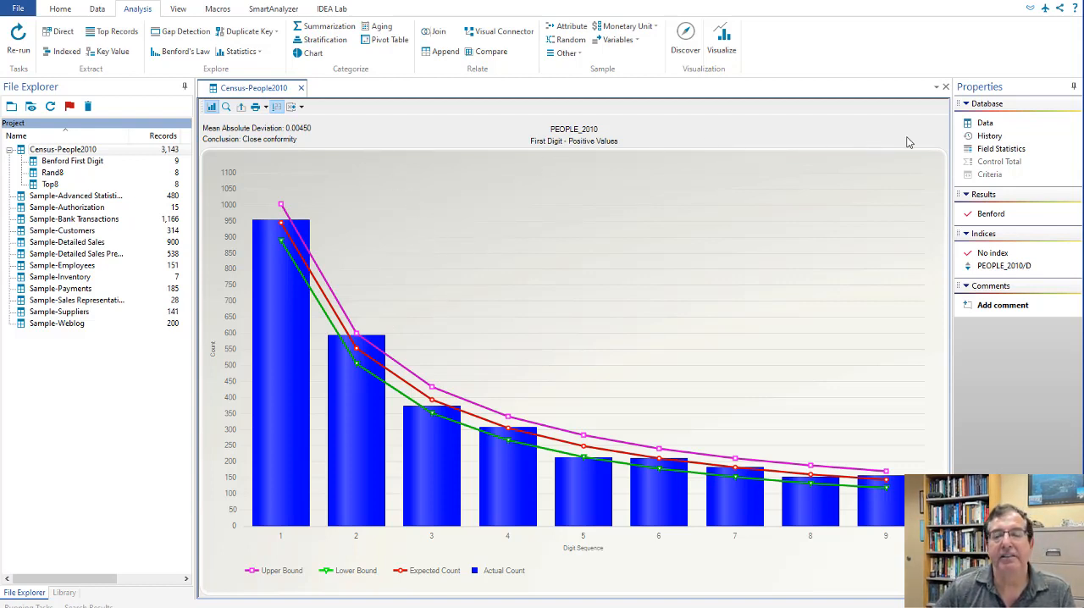
pyautogui.click(985, 123)
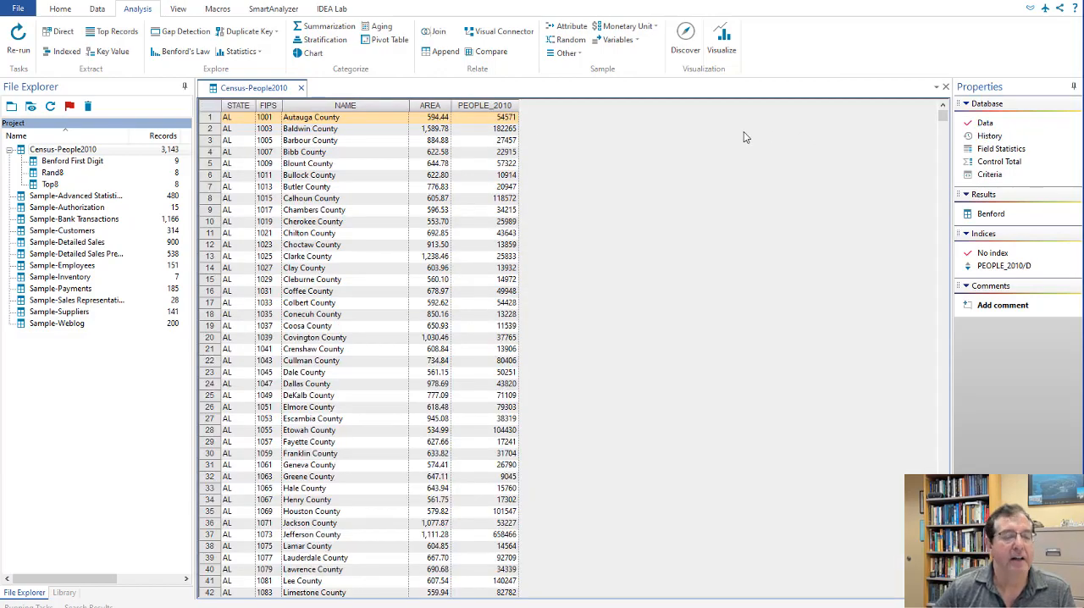
pyautogui.hotkey('alt', 'Tab')
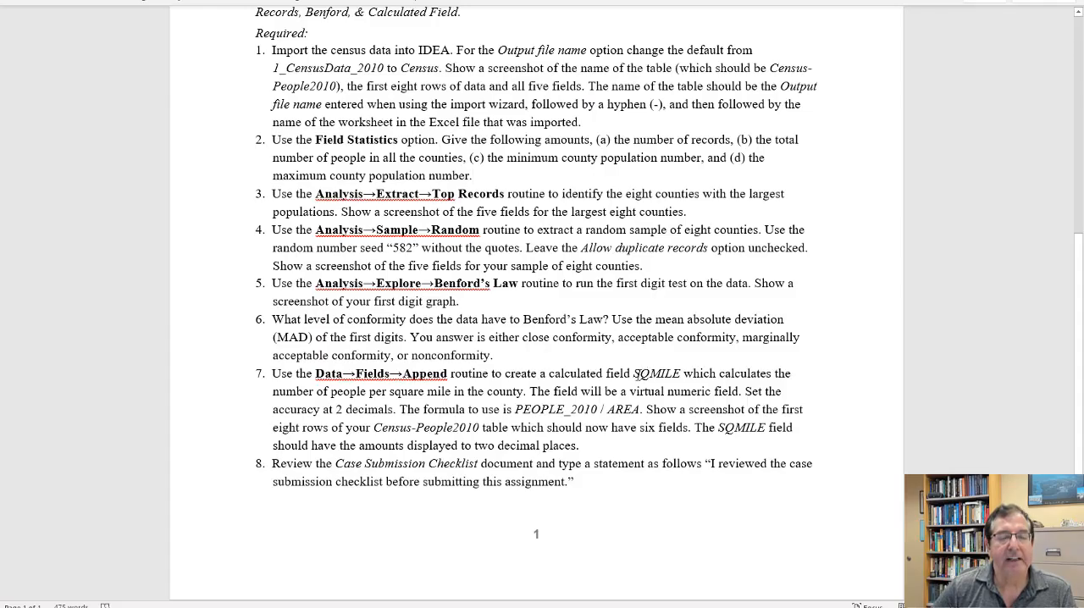
pyautogui.moveTo(635, 374); pyautogui.dragTo(693, 373)
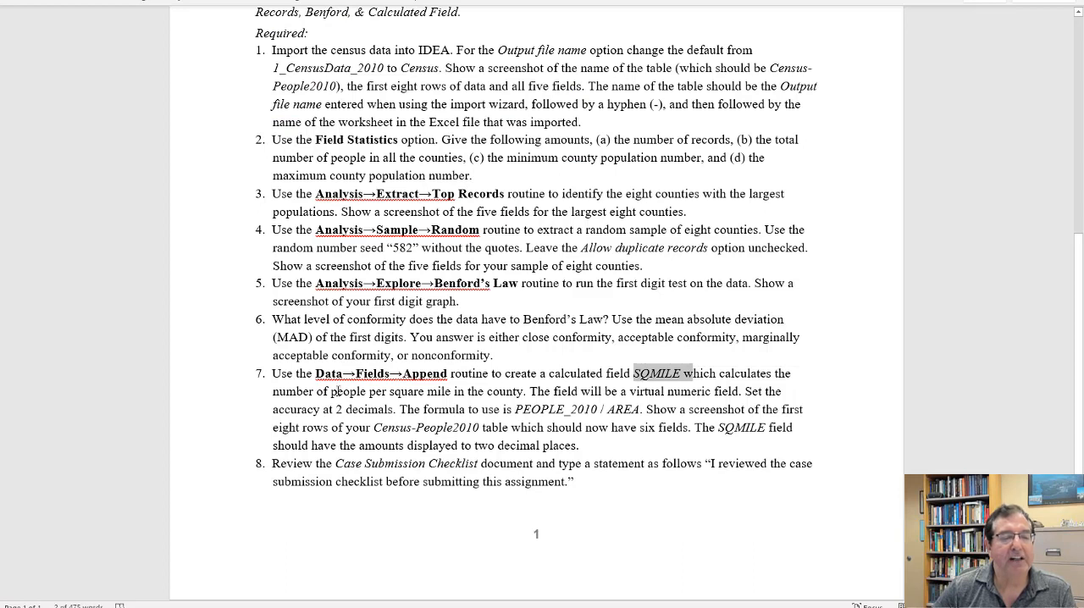
pyautogui.moveTo(275, 392); pyautogui.dragTo(523, 391)
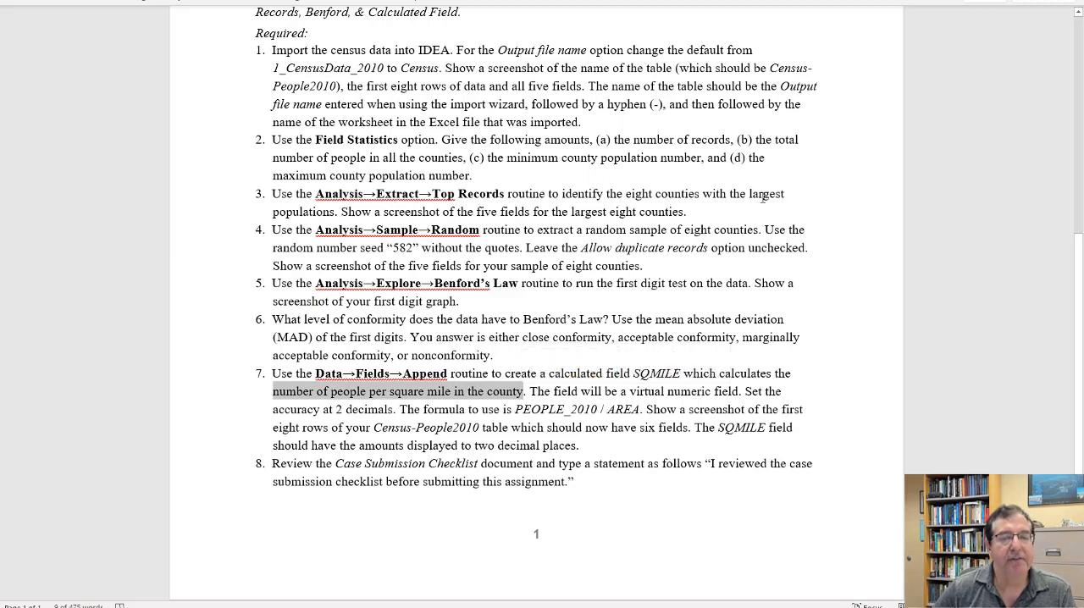
pyautogui.hotkey('alt', 'Tab')
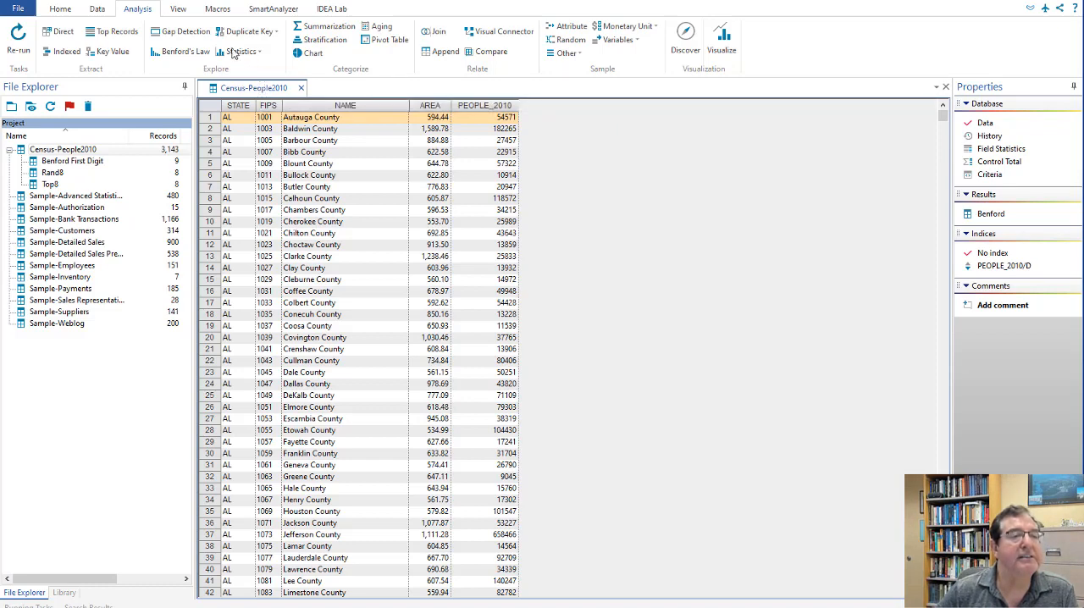
# Step: Start a new virtual numeric field named SQMILE in Census-People2010 and try to confirm it without an equation
pyautogui.click(97, 9)
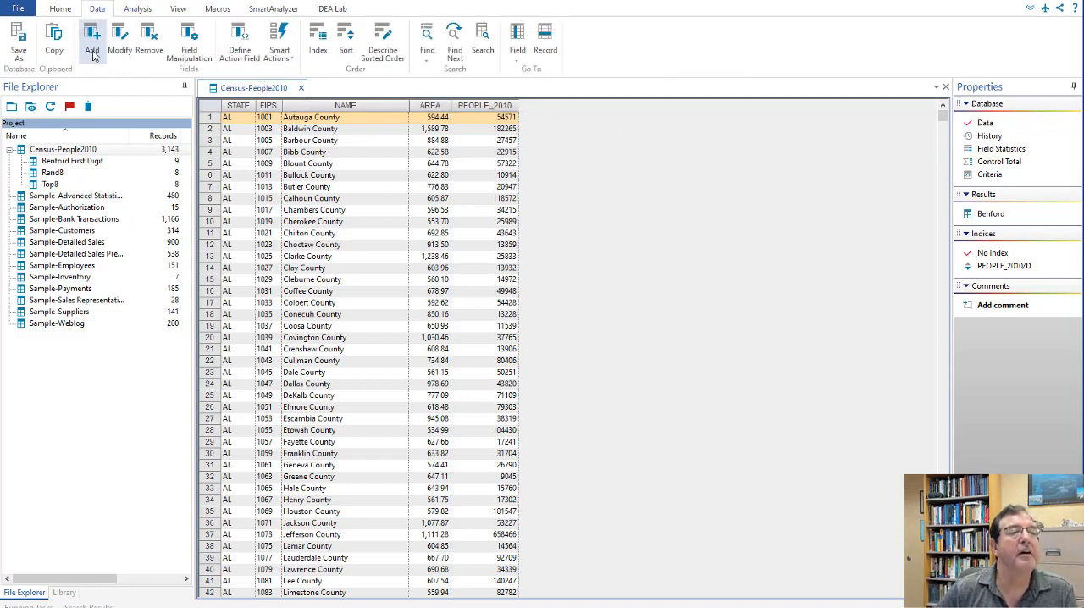
pyautogui.click(93, 51)
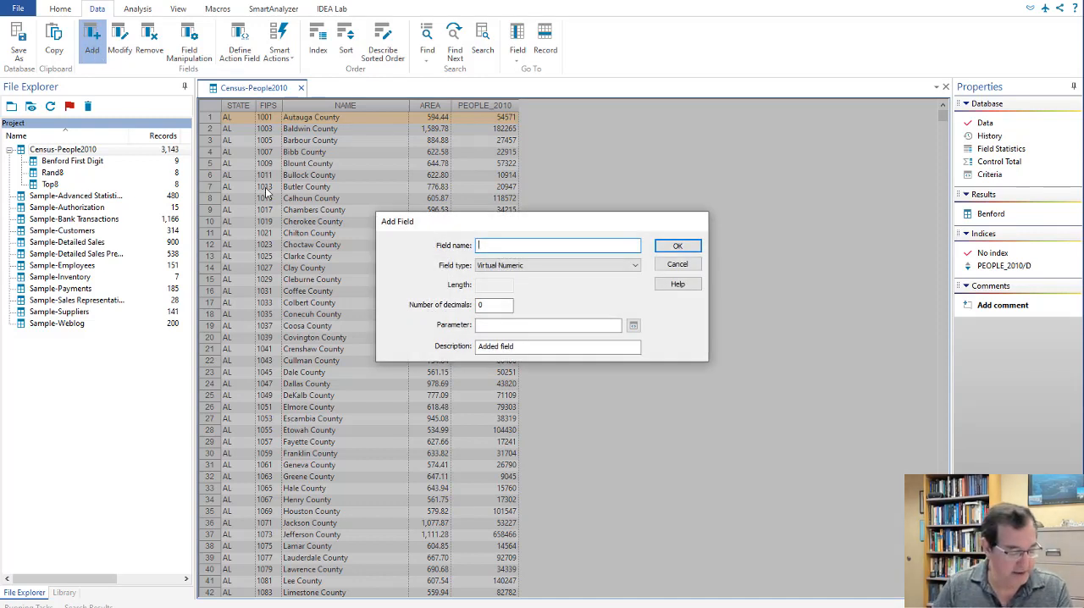
pyautogui.write('S')
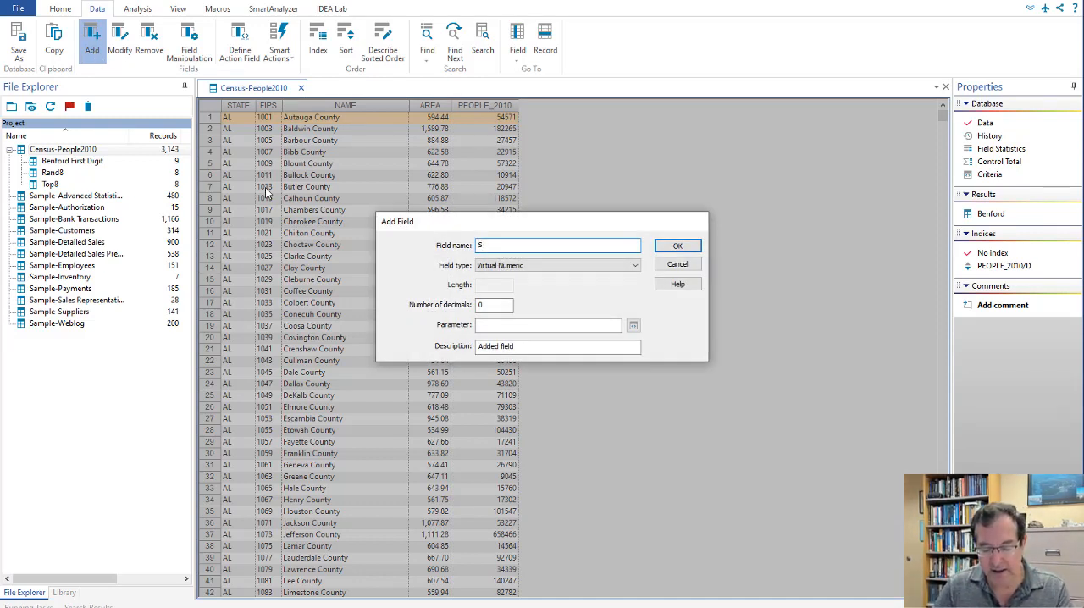
pyautogui.write('QMILE')
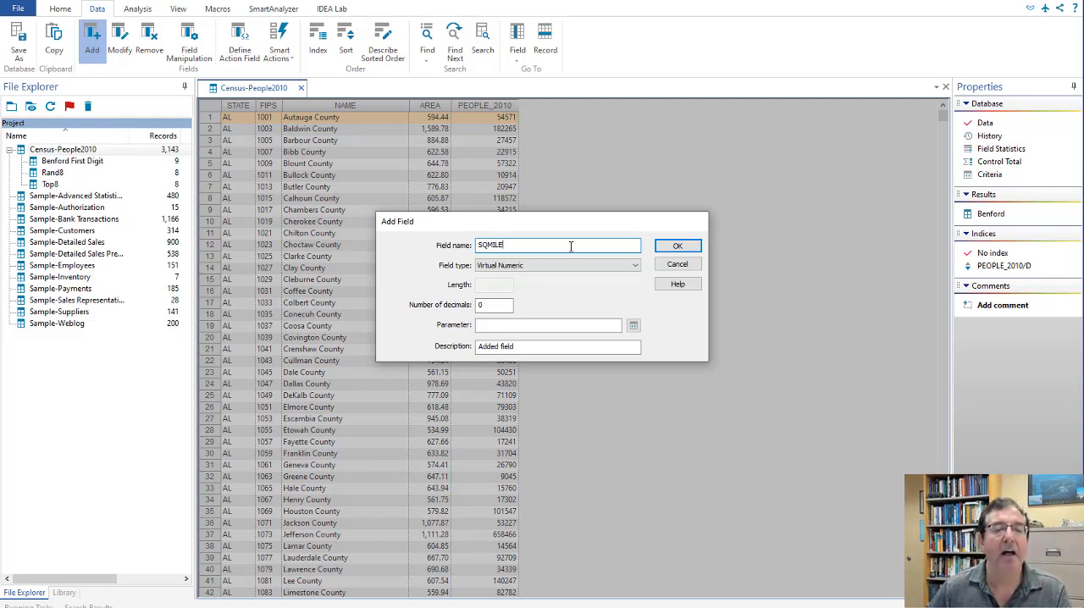
pyautogui.click(677, 247)
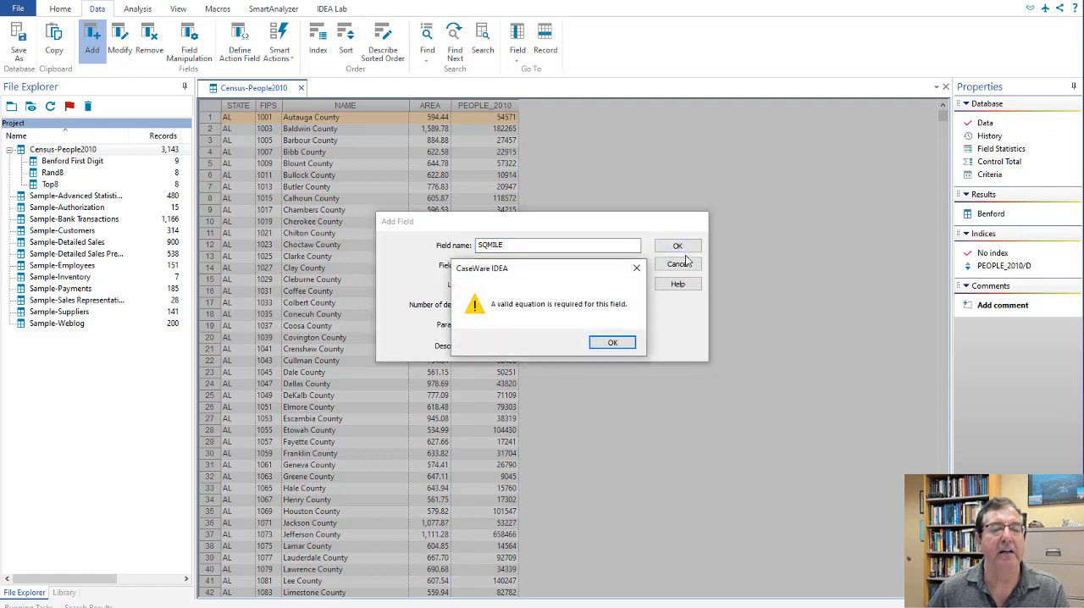
pyautogui.click(622, 347)
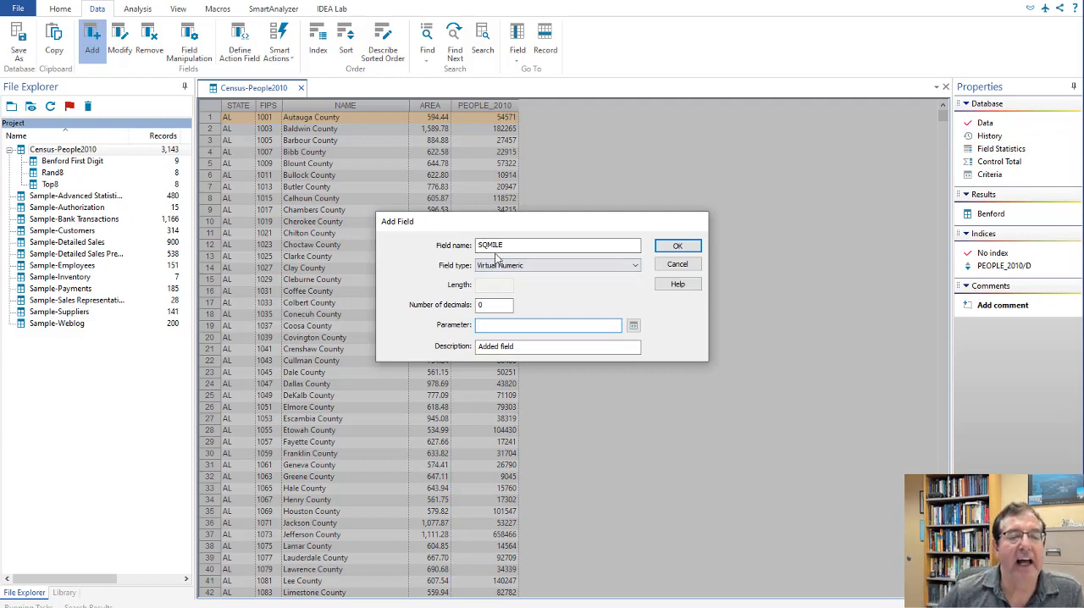
# Step: Replace the SQMILE field's description with "People per square mile"
pyautogui.click(531, 347)
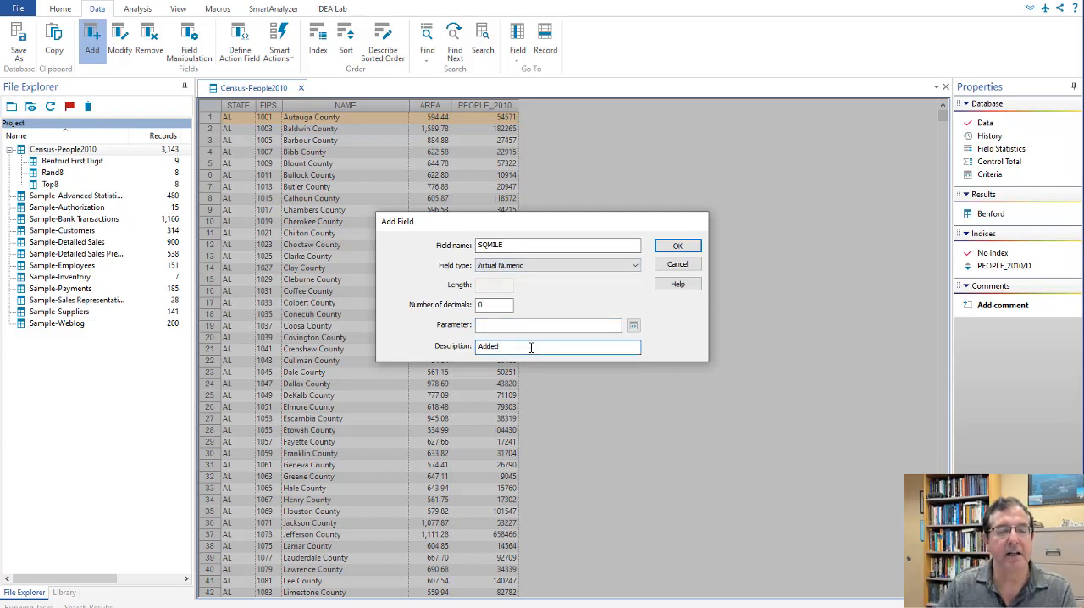
pyautogui.press('BackSpace')
pyautogui.press('BackSpace')
pyautogui.press('BackSpace')
pyautogui.press('BackSpace')
pyautogui.press('BackSpace')
pyautogui.press('BackSpace')
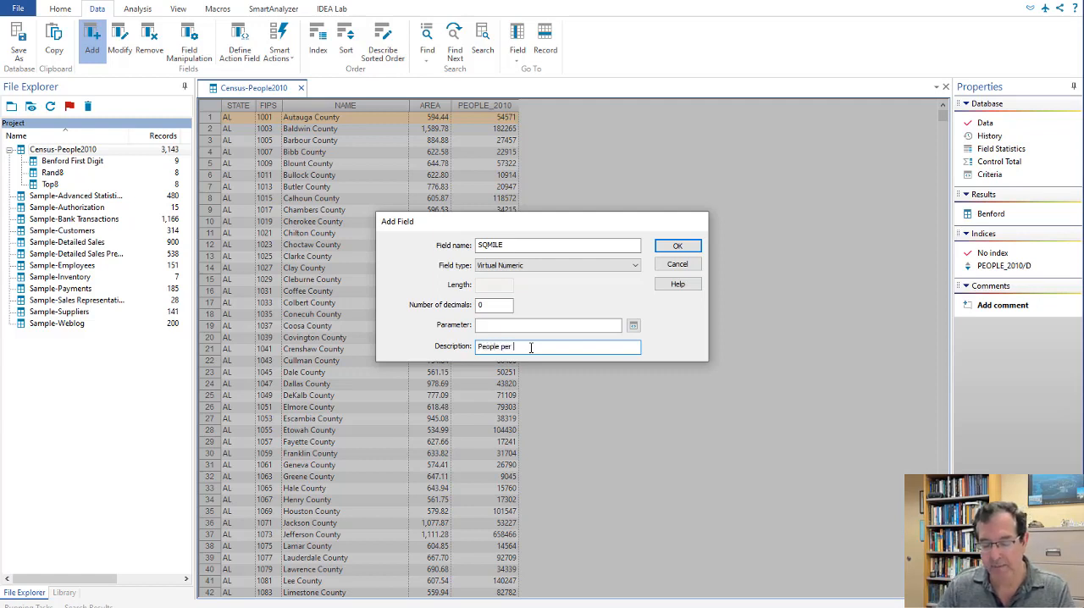
pyautogui.write('People per square ')
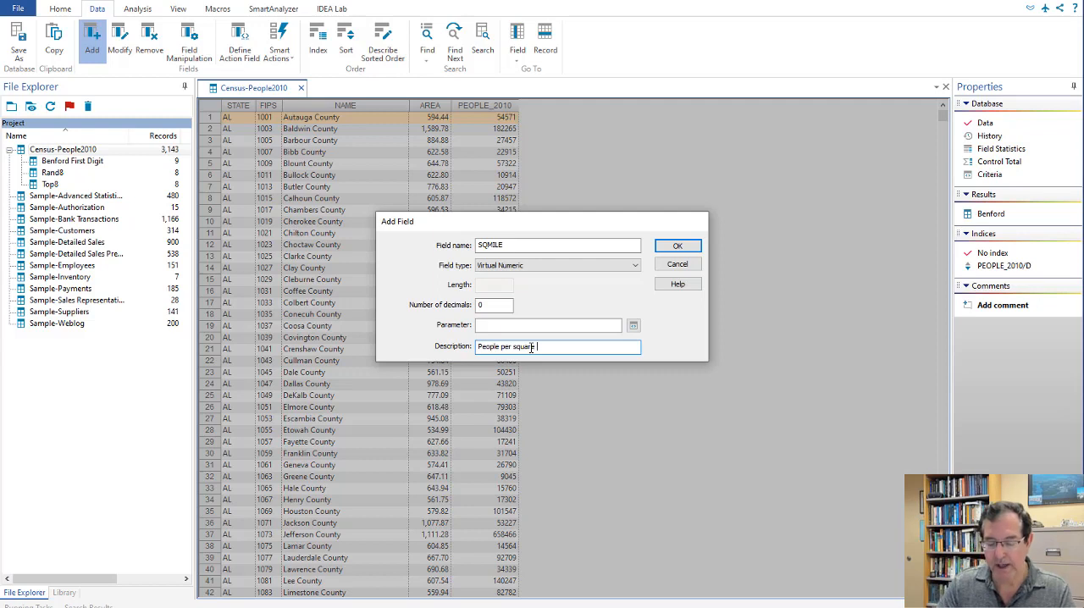
pyautogui.write('mile')
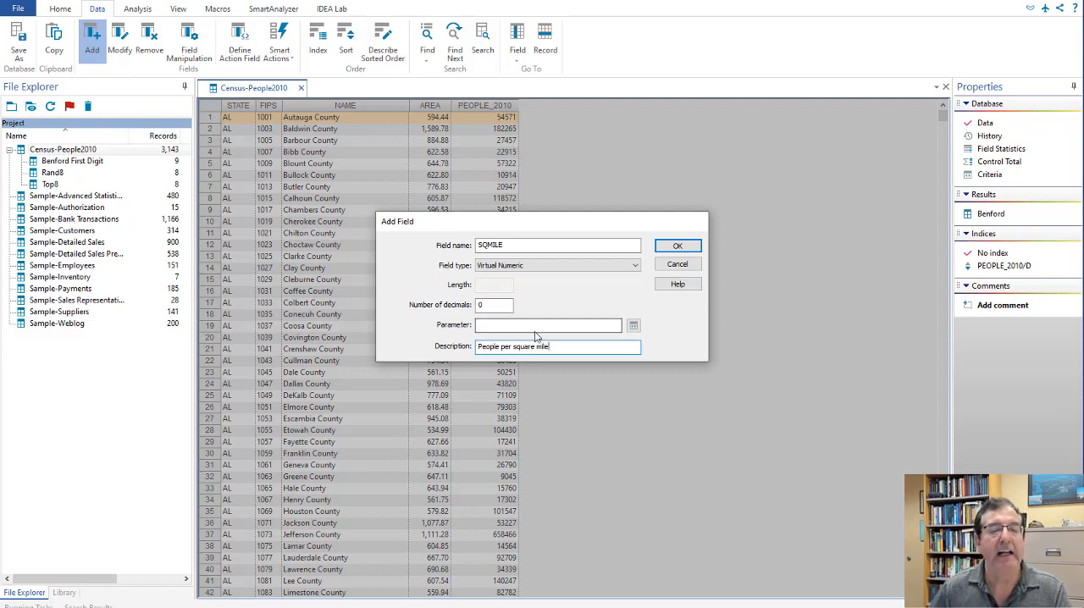
# Step: Build the equation PEOPLE_2010 / AREA as the parameter of the SQMILE field
pyautogui.click(544, 326)
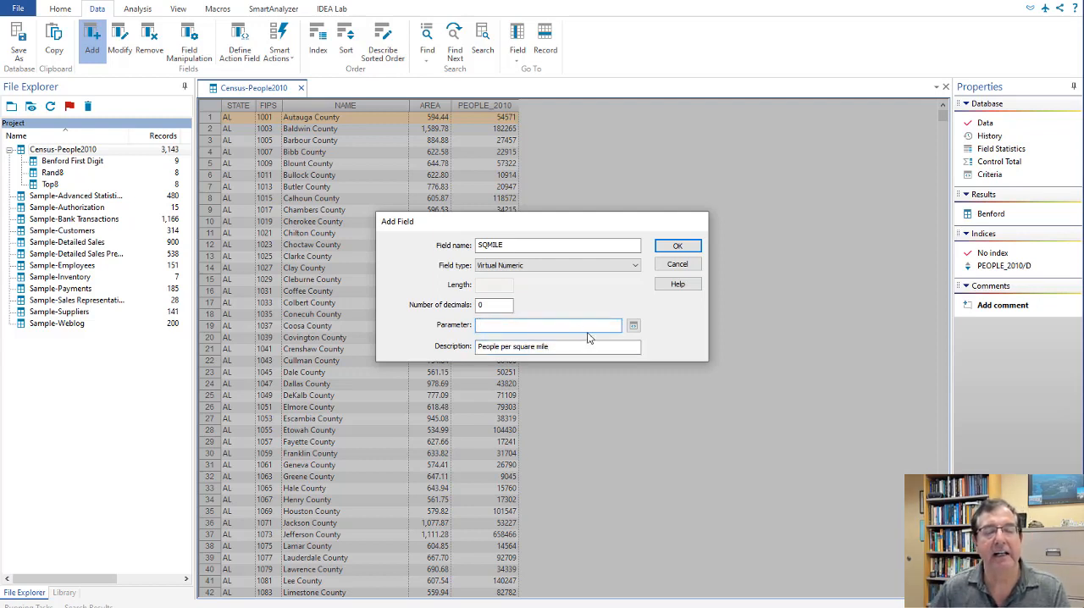
pyautogui.click(634, 328)
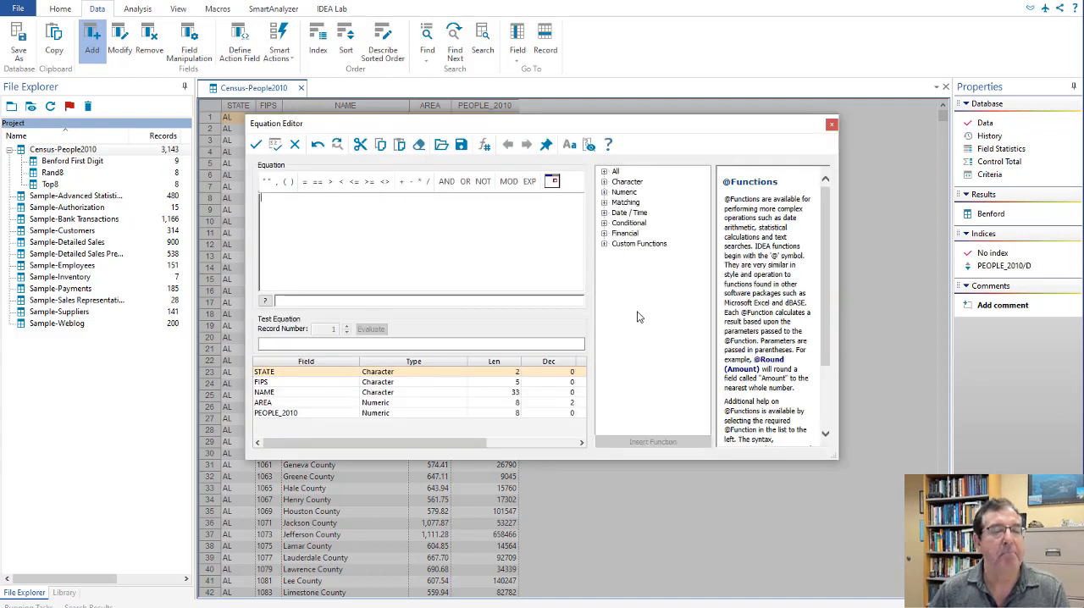
pyautogui.click(291, 419)
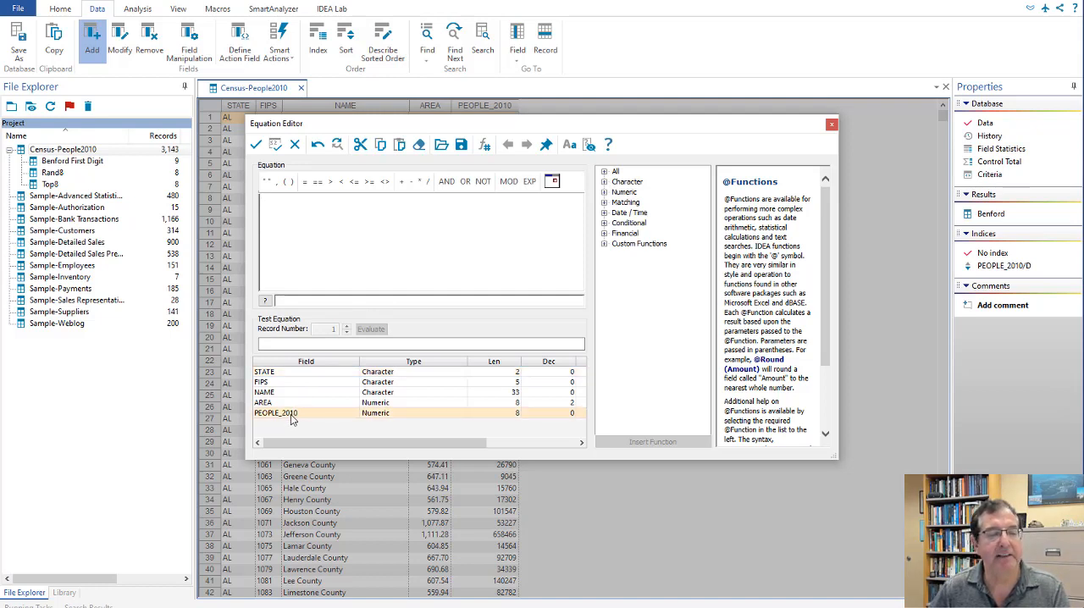
pyautogui.doubleClick(291, 419)
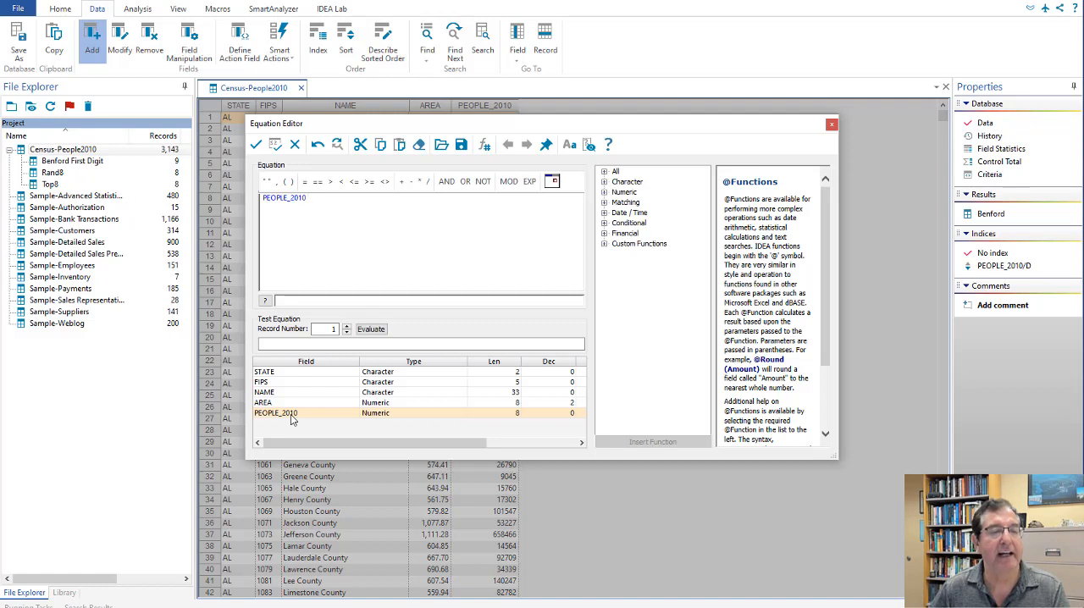
pyautogui.click(427, 181)
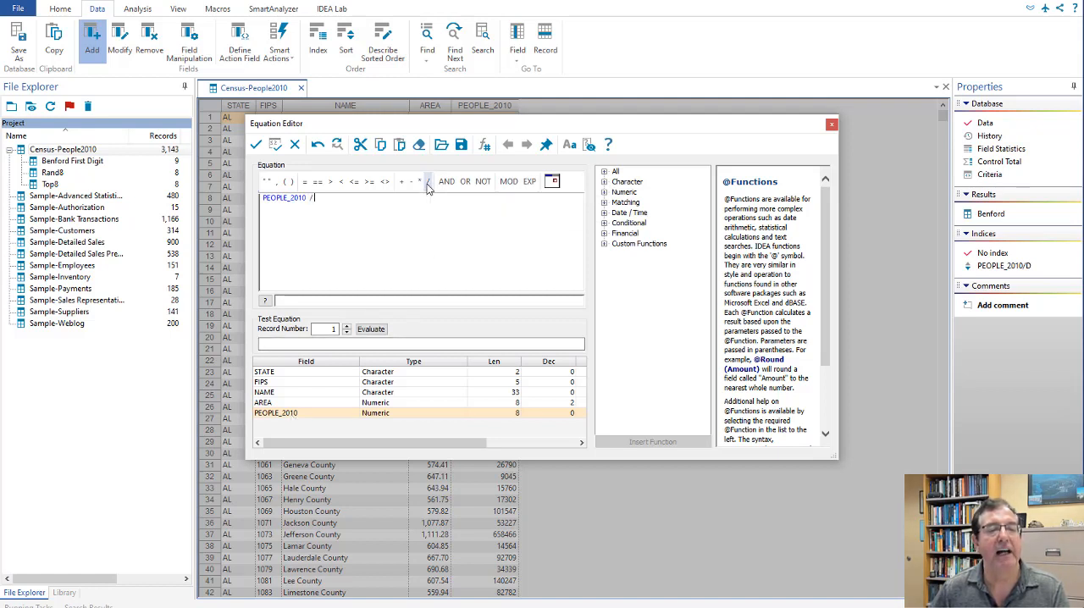
pyautogui.click(274, 404)
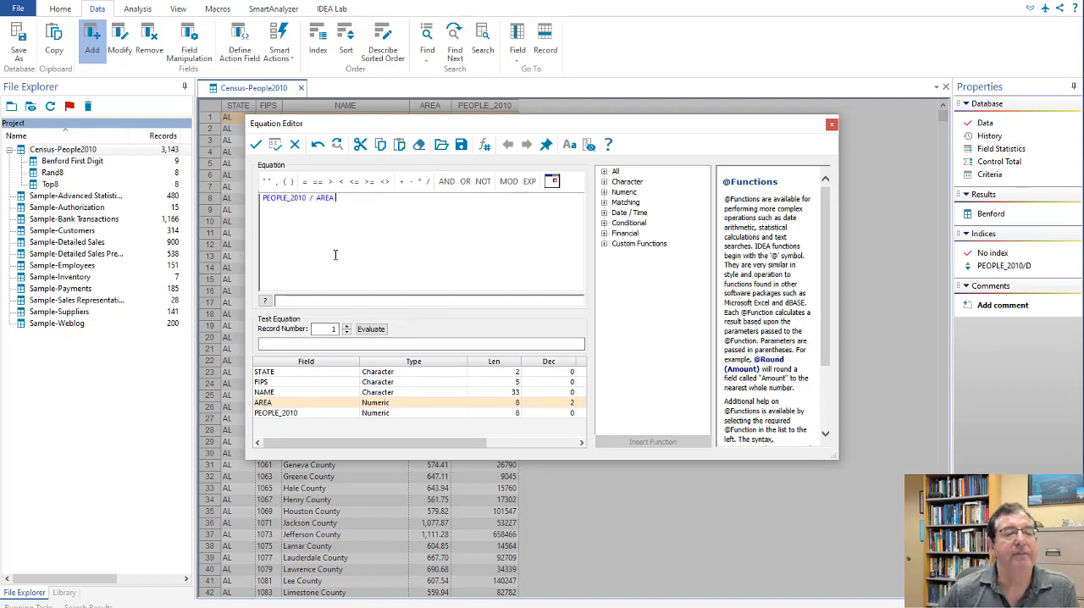
# Step: Accept the equation, set the SQMILE field to 2 decimals and add it to the Census-People2010 table
pyautogui.click(256, 145)
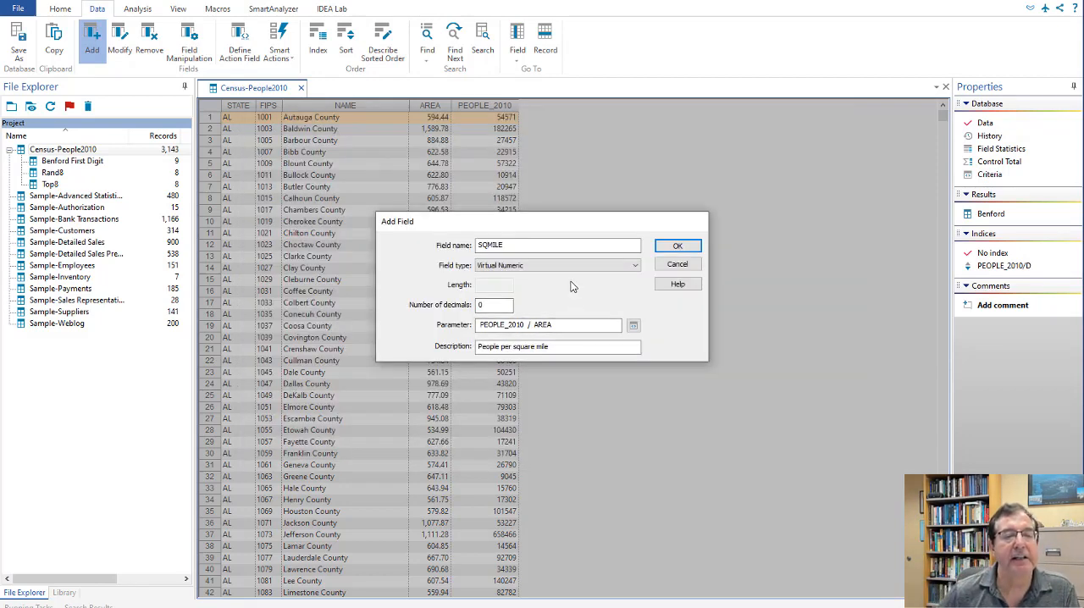
pyautogui.click(493, 304)
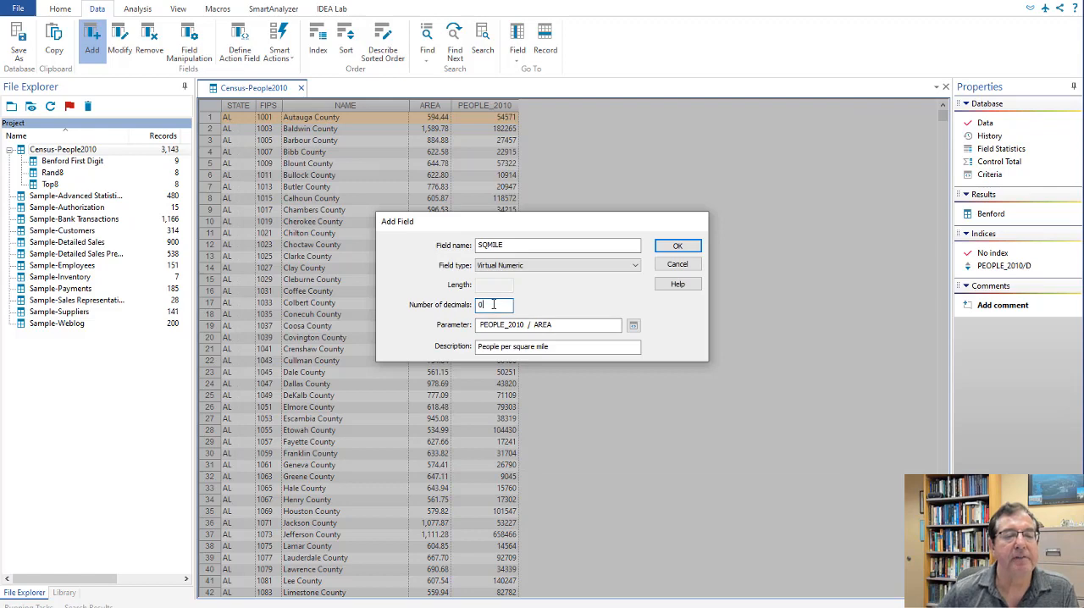
pyautogui.write('2')
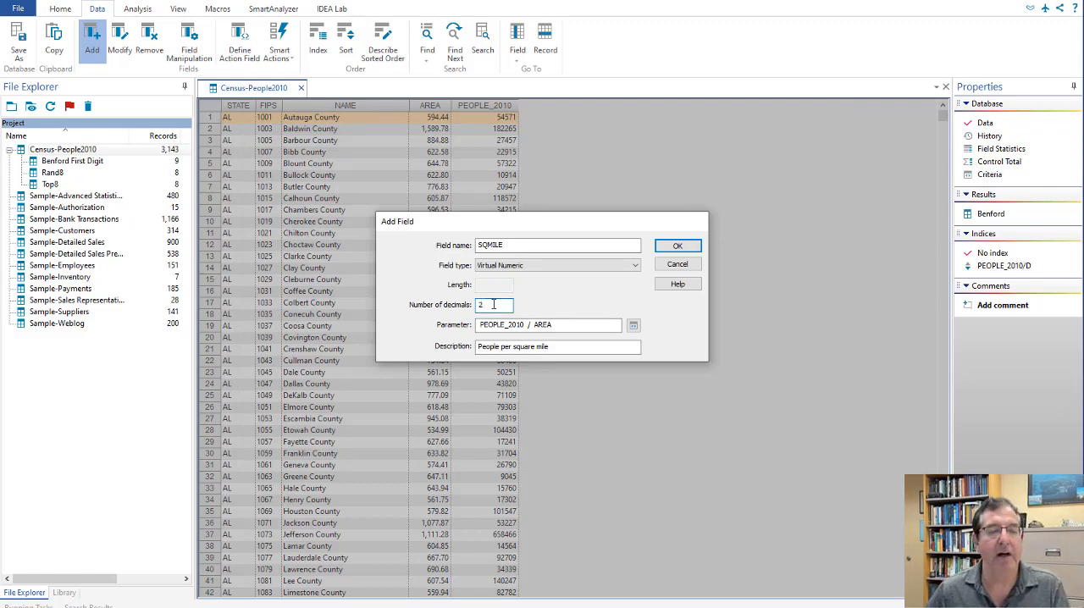
pyautogui.click(678, 246)
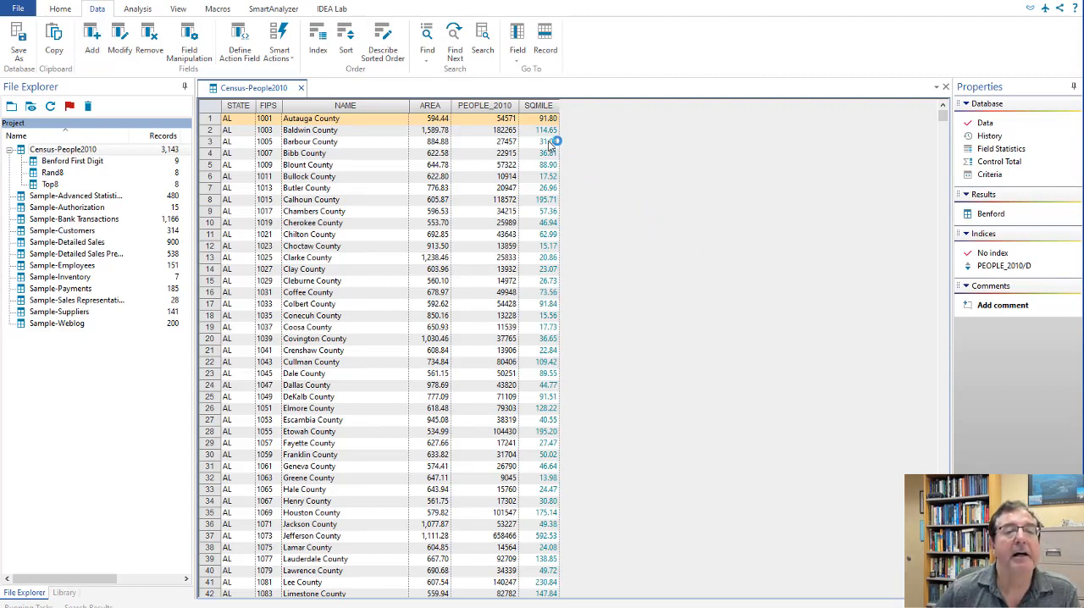
# Step: Switch to the Word assignment and review the Case Submission Checklist requirement in item 8 along with the other required tasks
pyautogui.moveTo(545, 129)
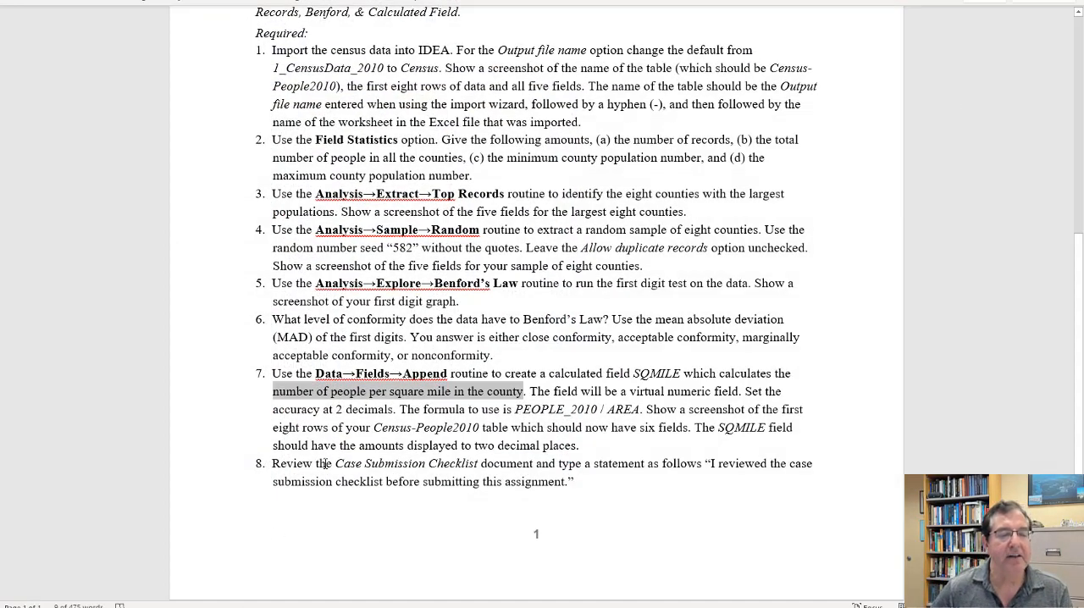
pyautogui.moveTo(325, 463); pyautogui.dragTo(479, 465)
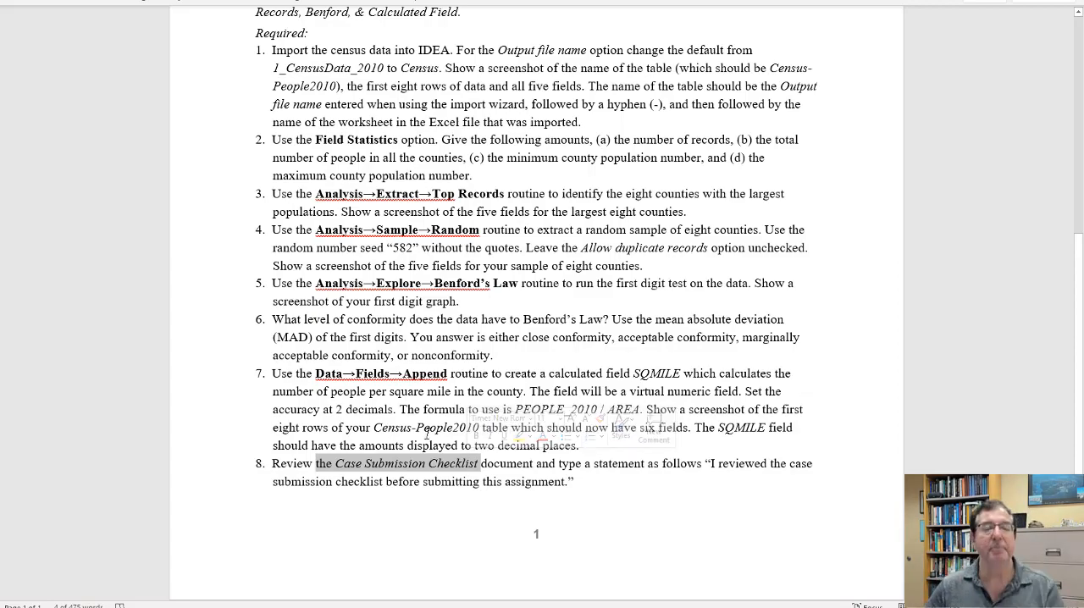
pyautogui.scroll(1, 511, 385)
pyautogui.scroll(5, 511, 385)
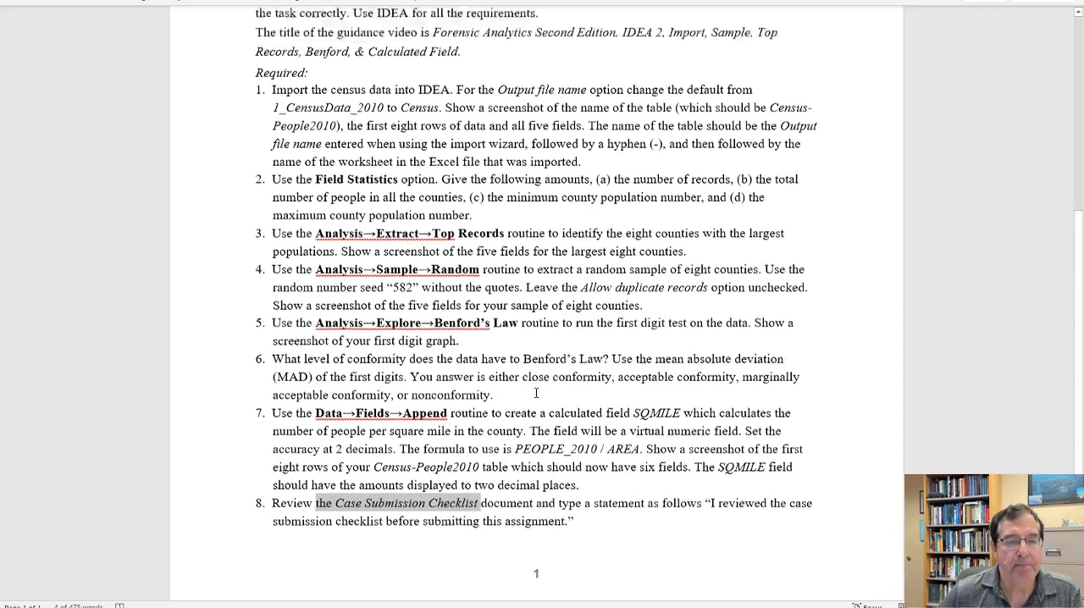
pyautogui.scroll(-6, 550, 394)
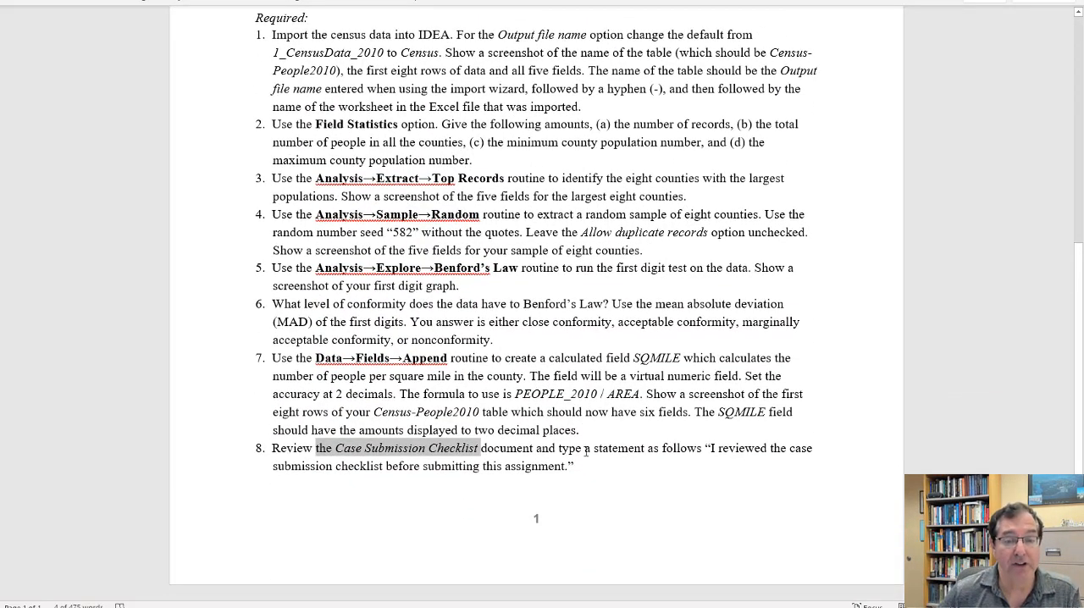
pyautogui.click(586, 451)
pyautogui.scroll(1, 586, 452)
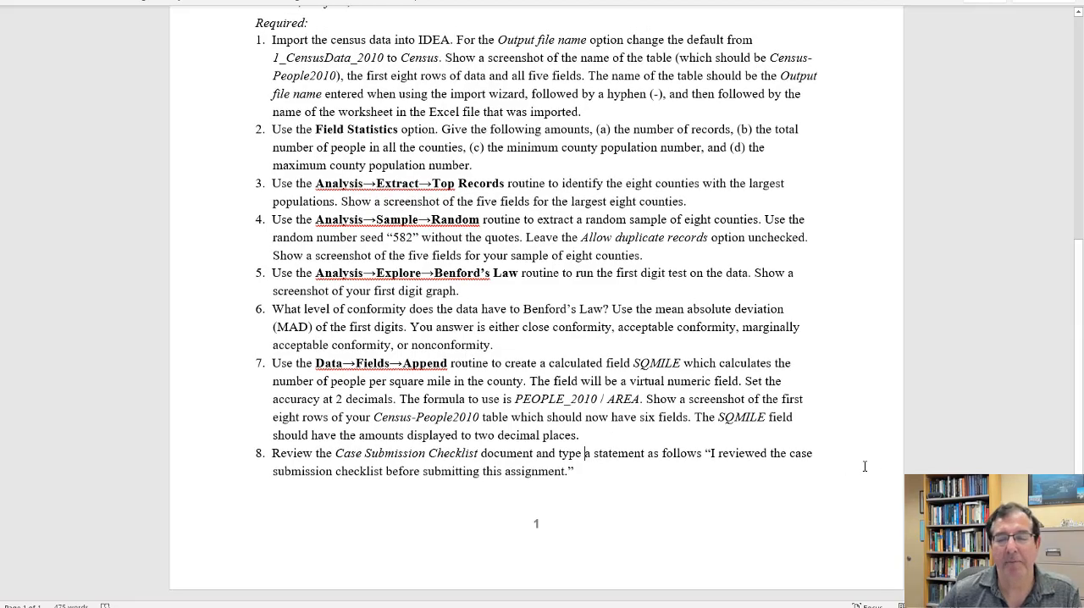